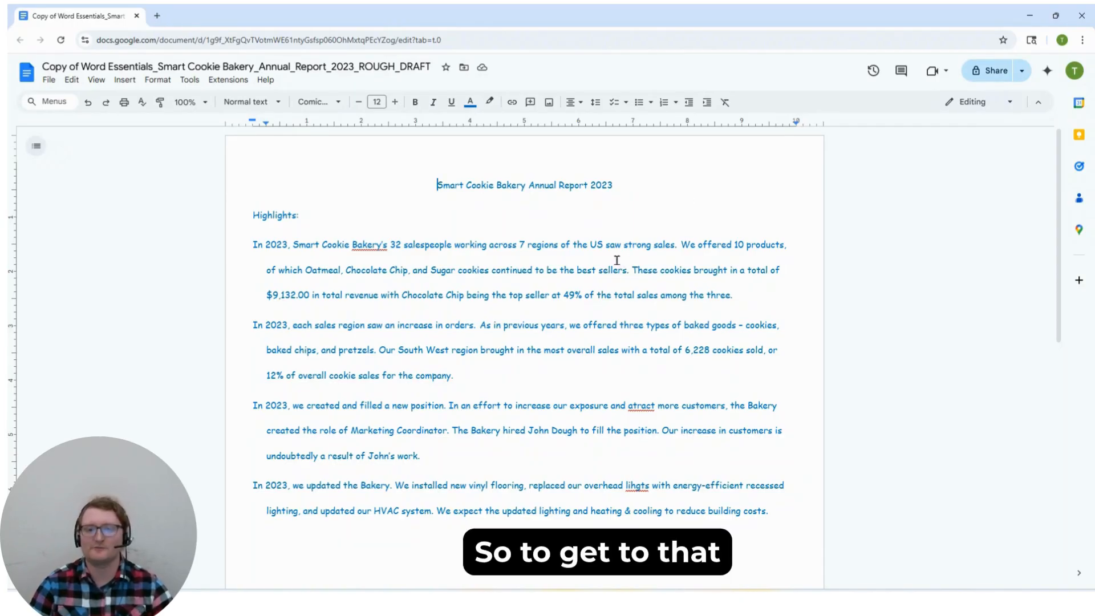
Step: Set the page orientation of the whole document to portrait in the page setup
left_click(49, 80)
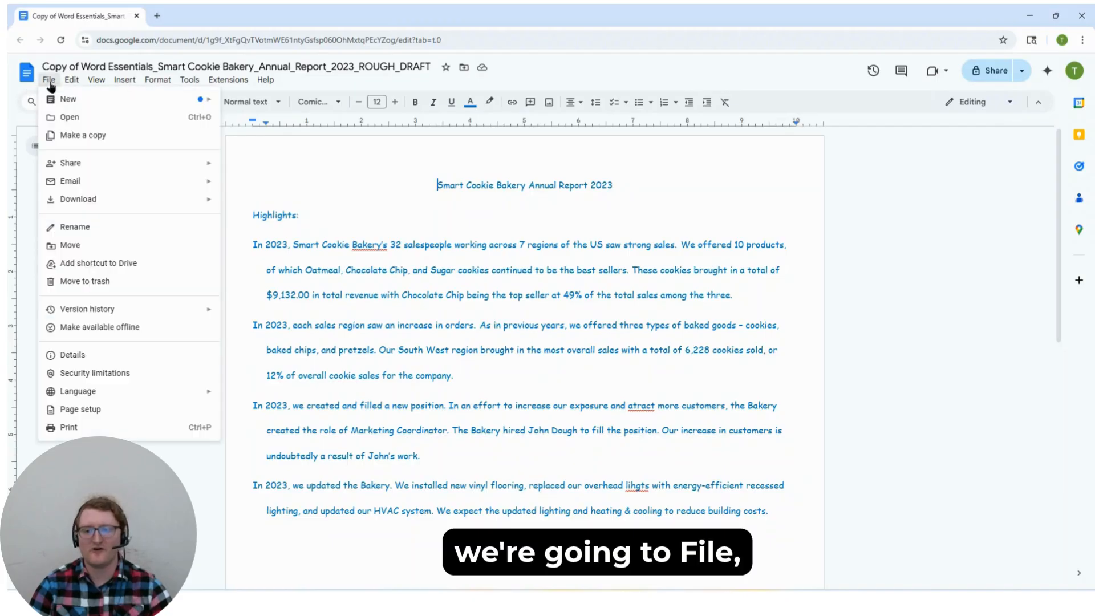
left_click(80, 410)
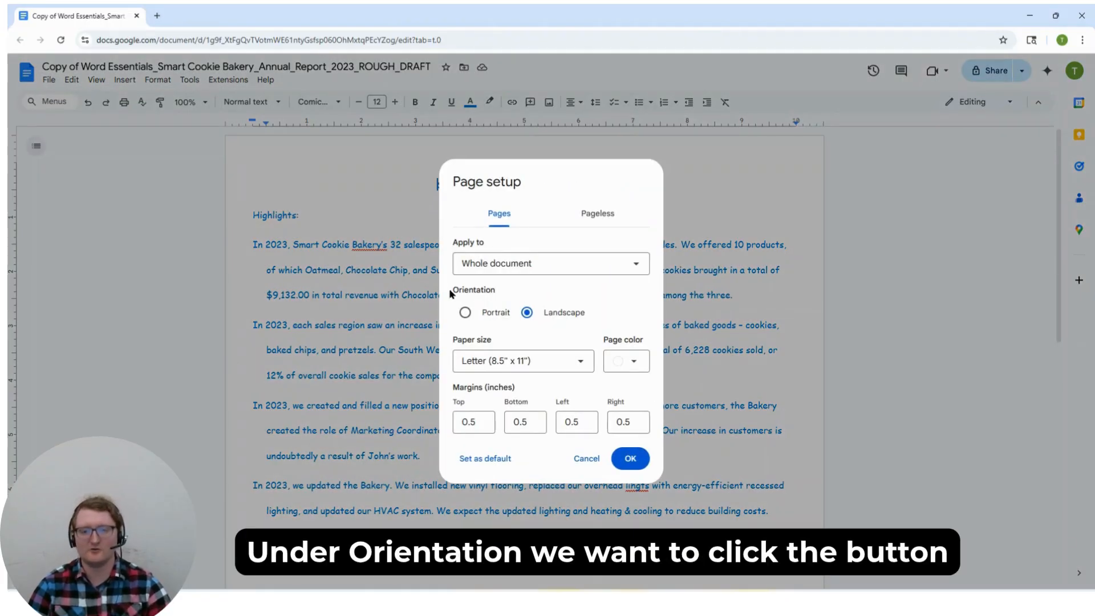
left_click(466, 314)
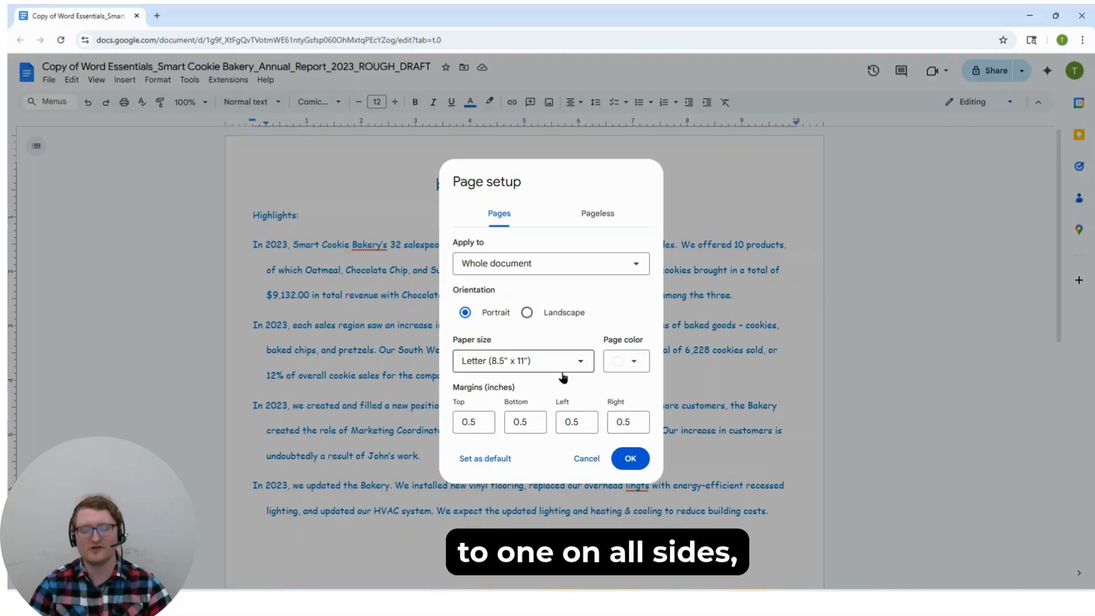
Step: Set the top, bottom, left and right page margins to 1 inch and apply the page setup
left_click(480, 424)
double_click(473, 422)
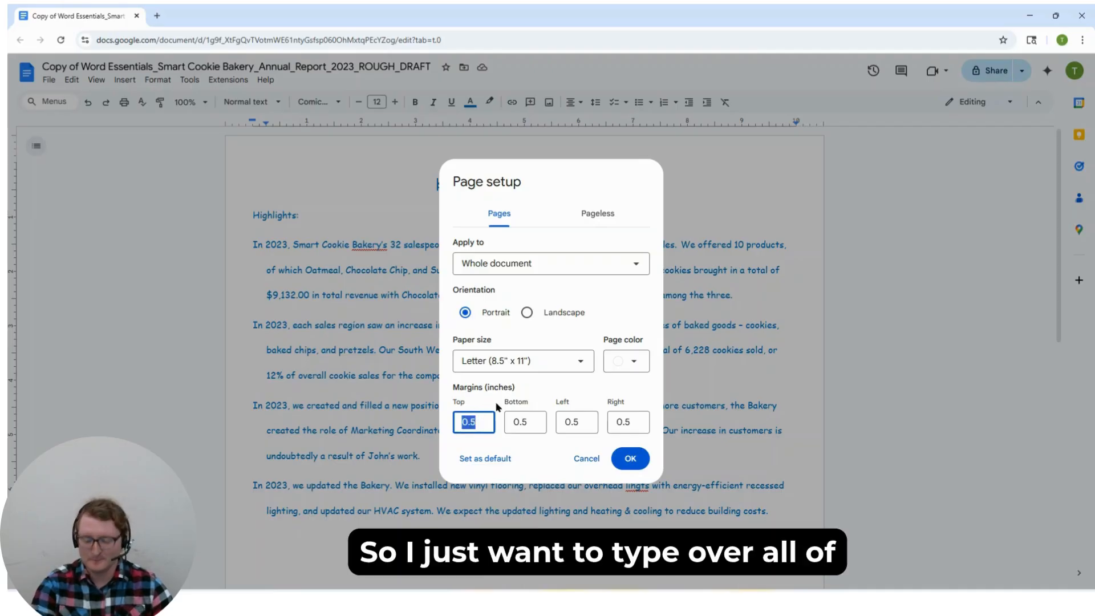
type("1")
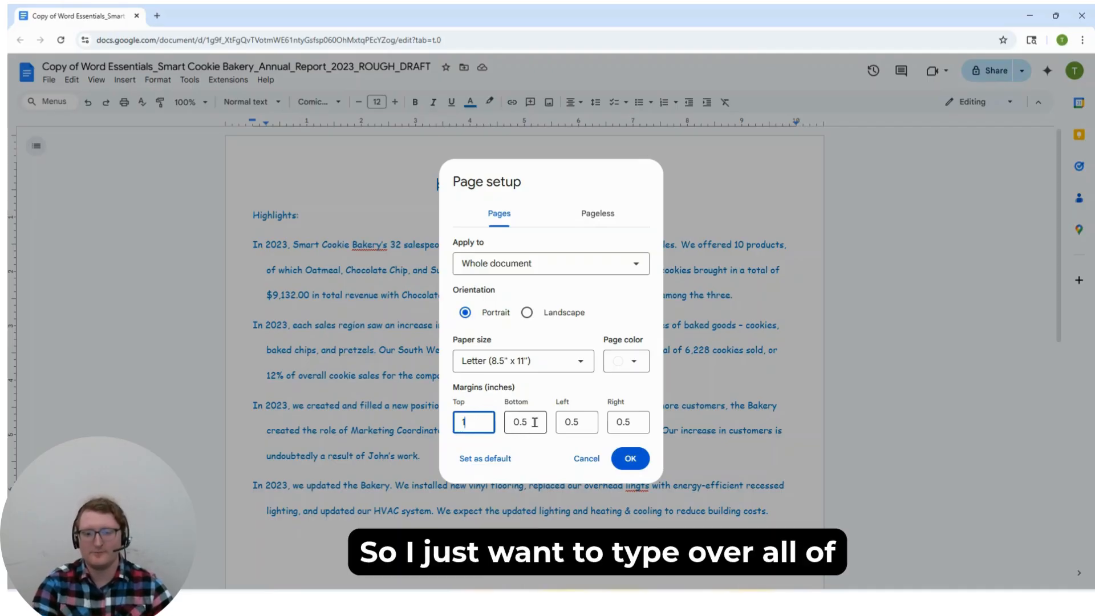
key("Tab")
type("1")
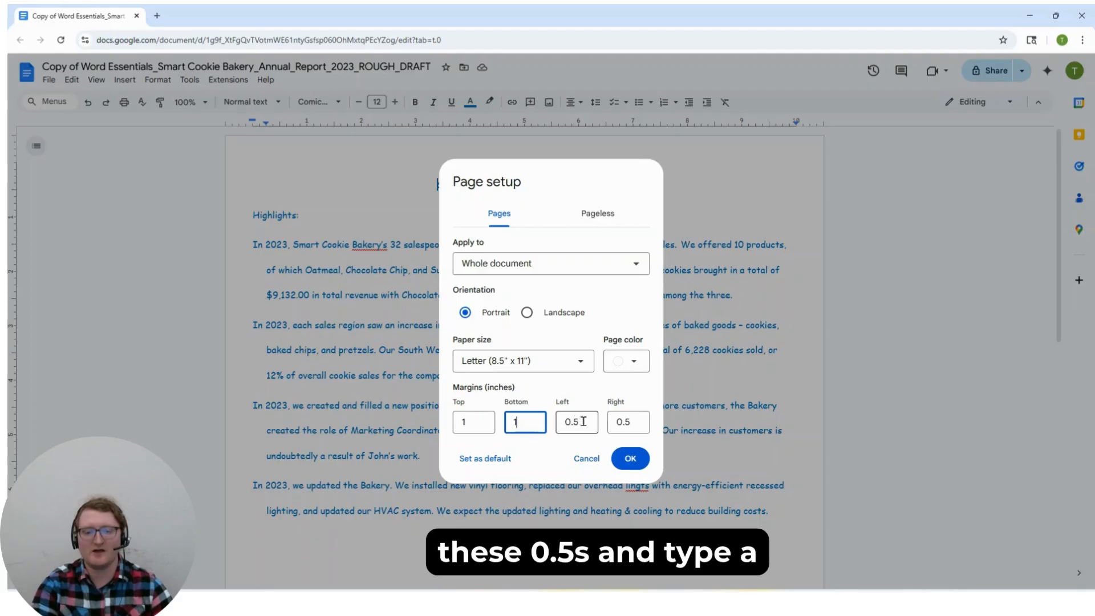
double_click(597, 422)
type("1")
double_click(643, 425)
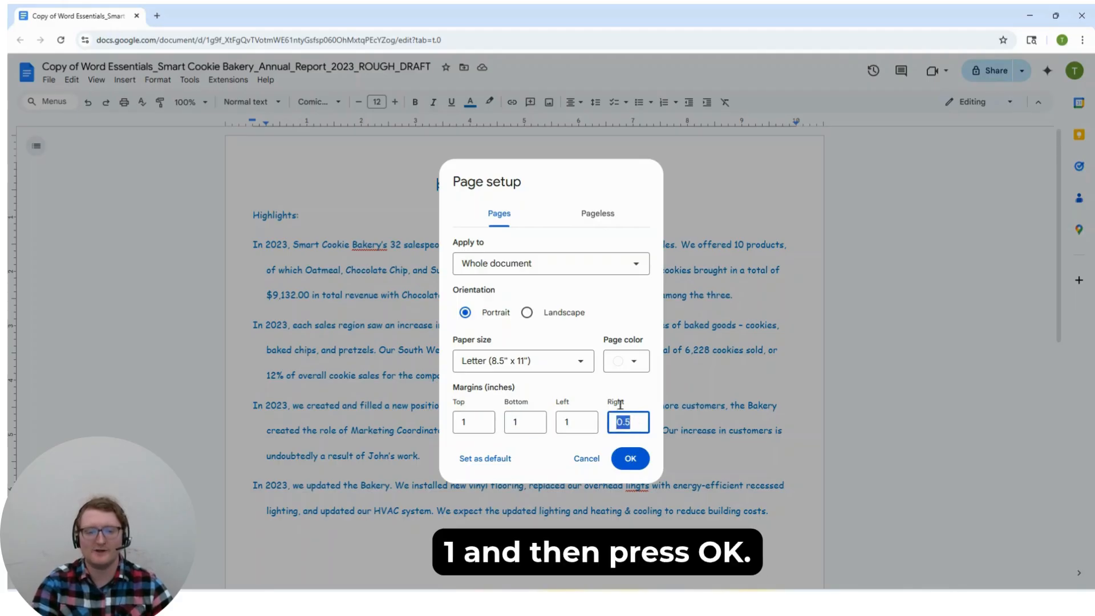
type("1")
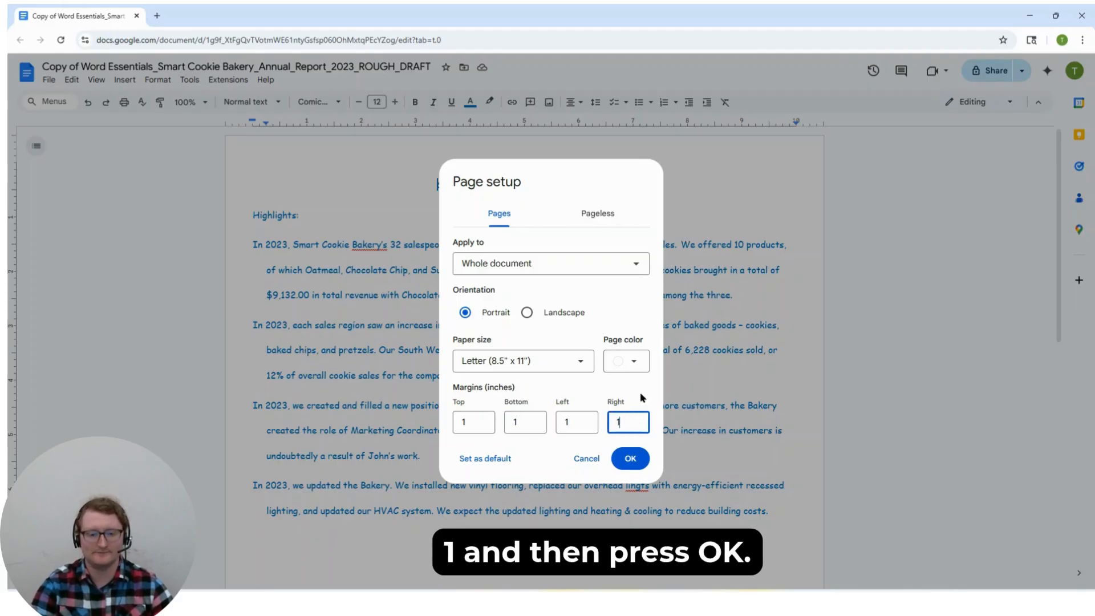
left_click(630, 459)
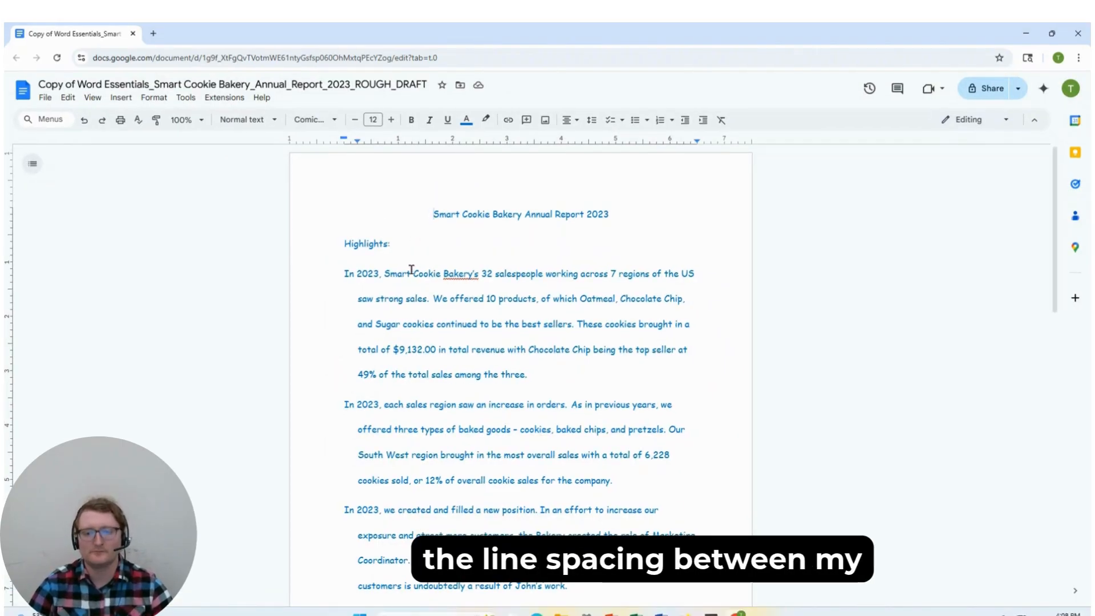
Step: Change the line spacing of all body paragraphs below the Highlights heading to single
scroll(411, 268, "down", 1)
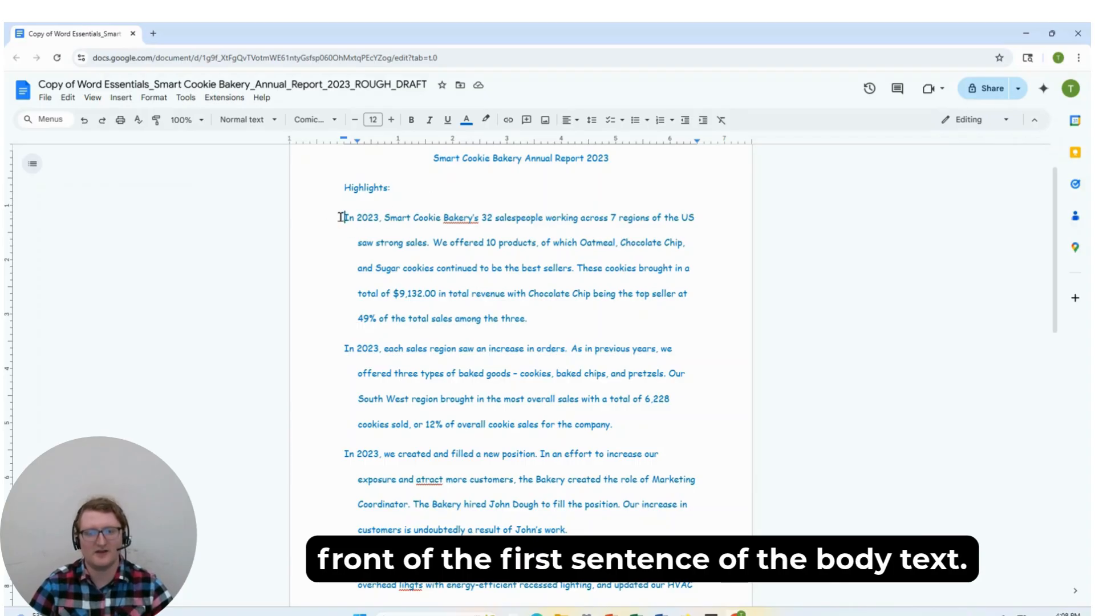
left_click_drag(341, 217, 513, 605)
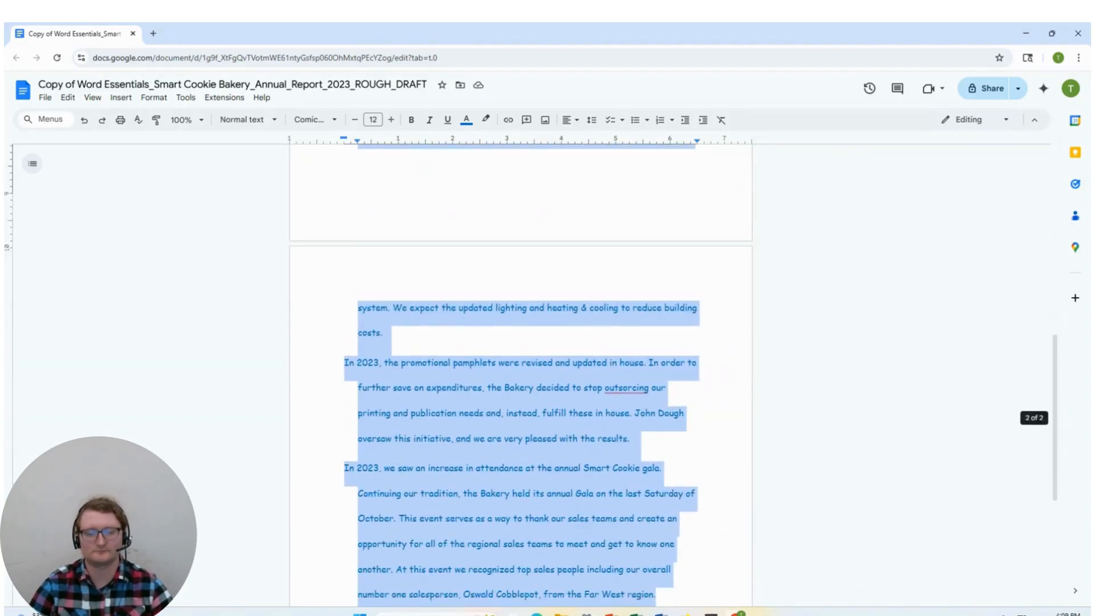
left_click_drag(700, 611, 700, 610)
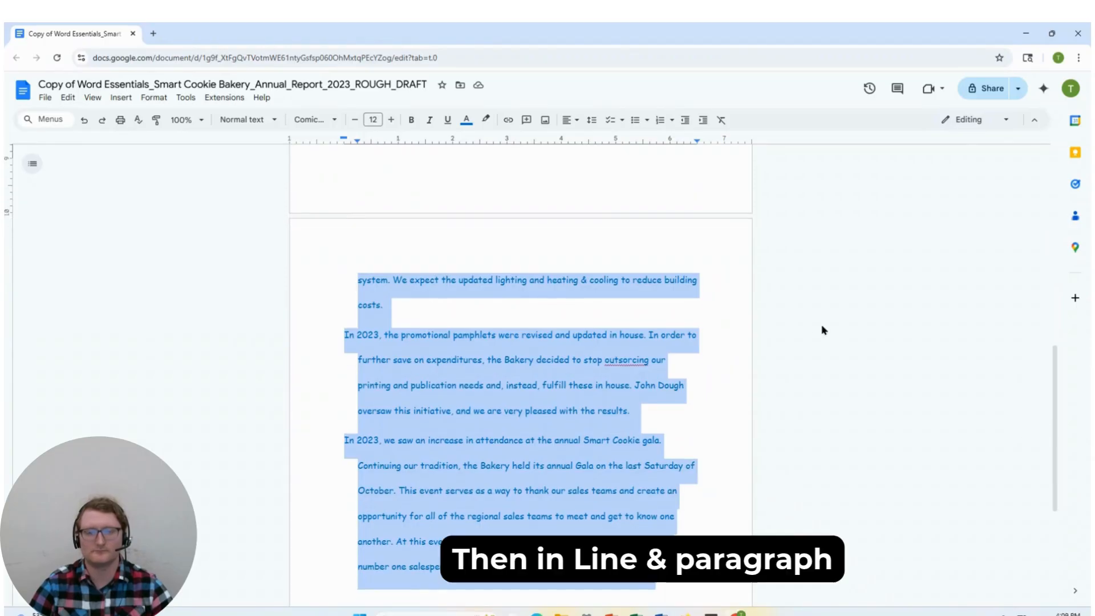
left_click(591, 121)
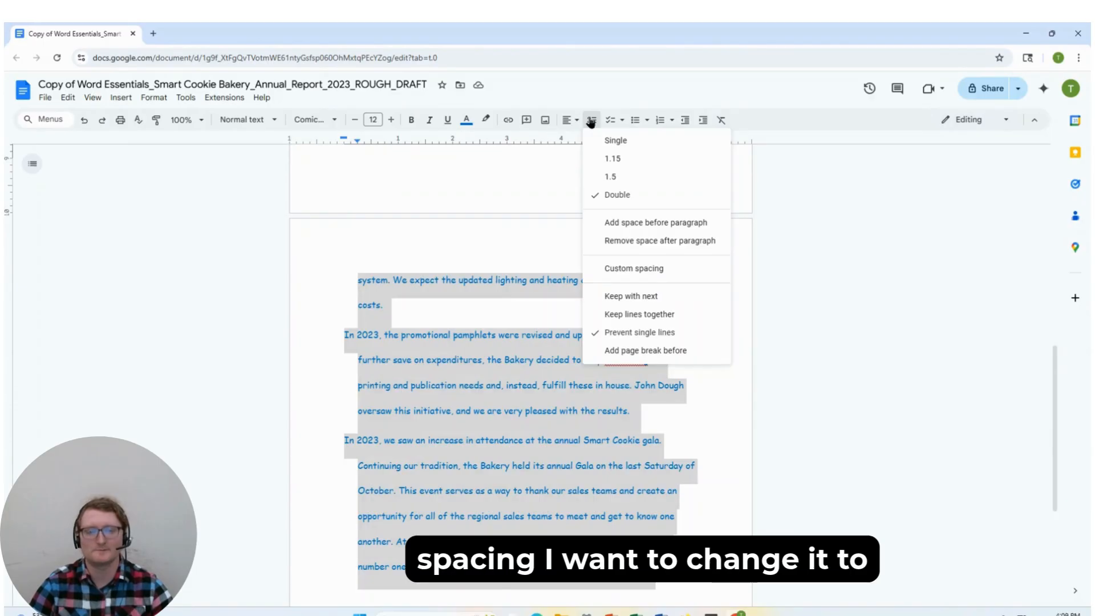
left_click(614, 142)
scroll(645, 314, "up", 3)
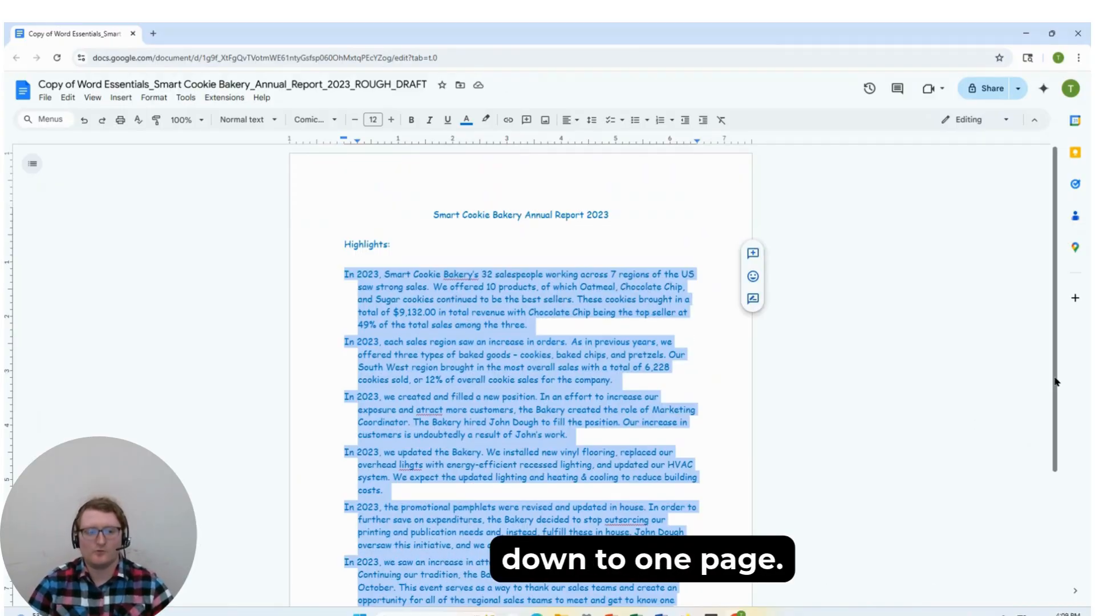
scroll(775, 388, "down", 3)
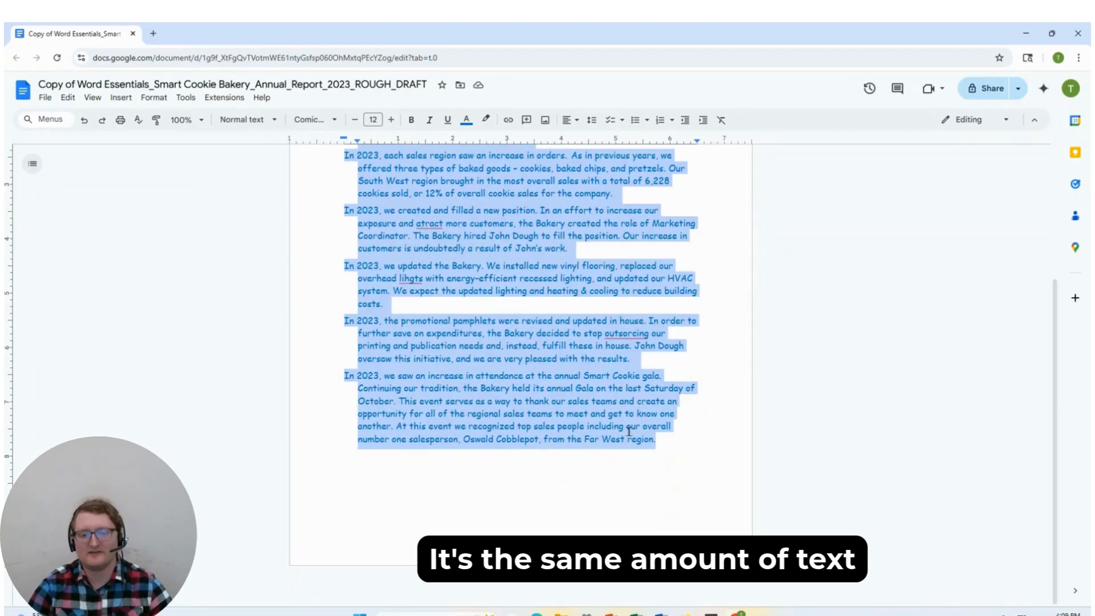
scroll(628, 431, "up", 3)
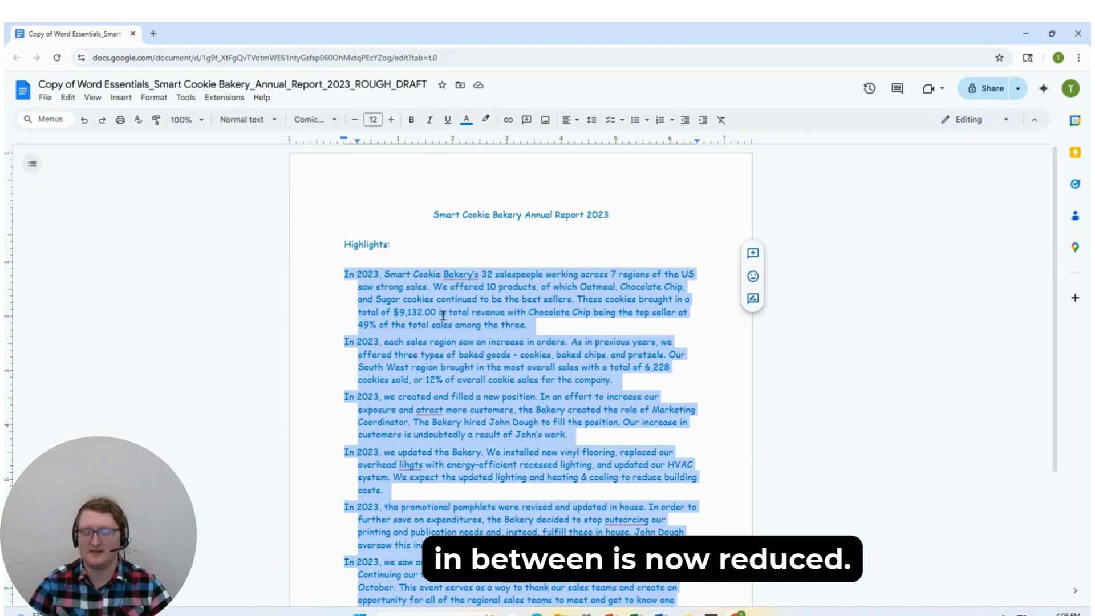
scroll(487, 312, "down", 1)
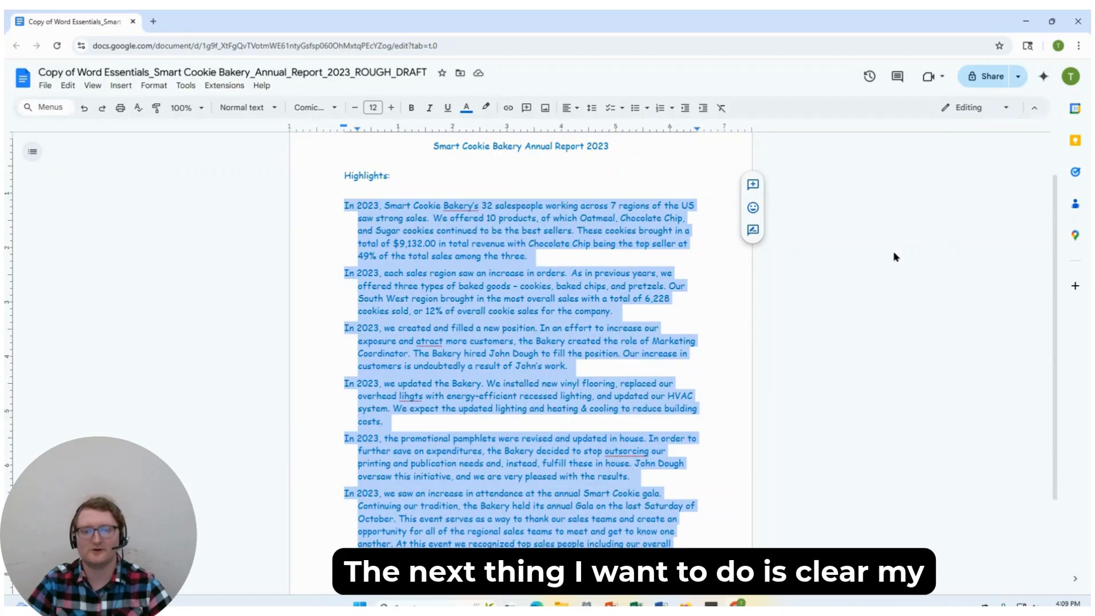
left_click(775, 300)
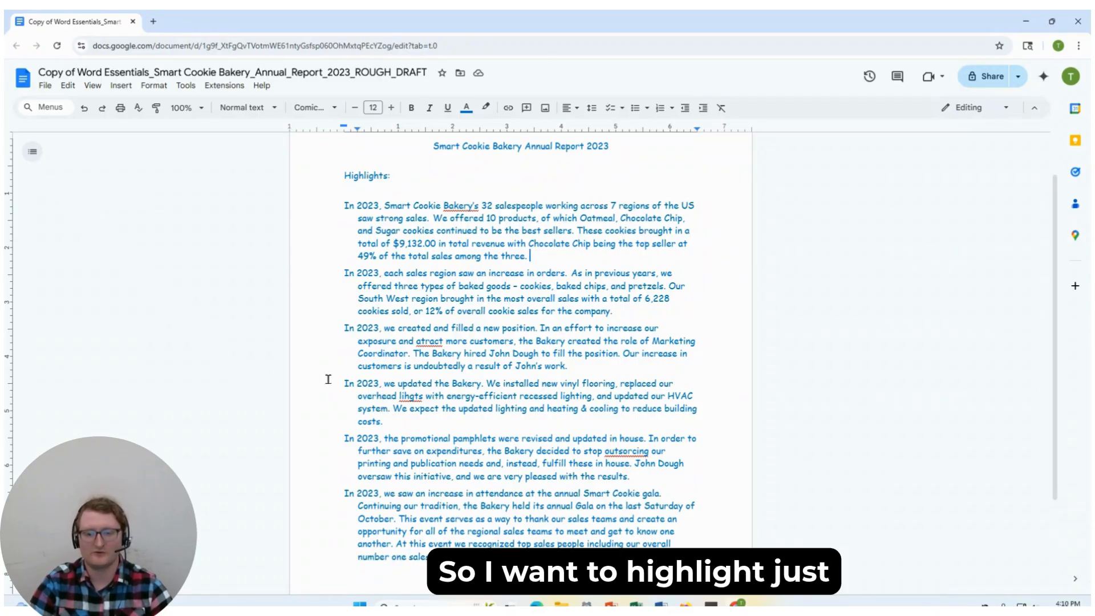
left_click_drag(341, 386, 385, 422)
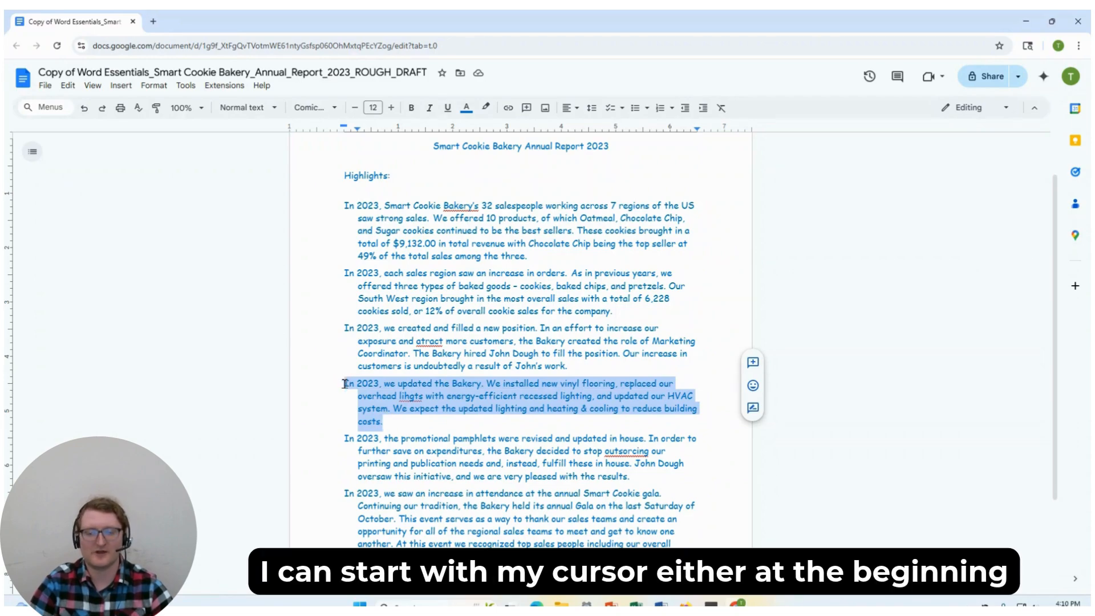
left_click(388, 422)
left_click_drag(387, 422, 330, 381)
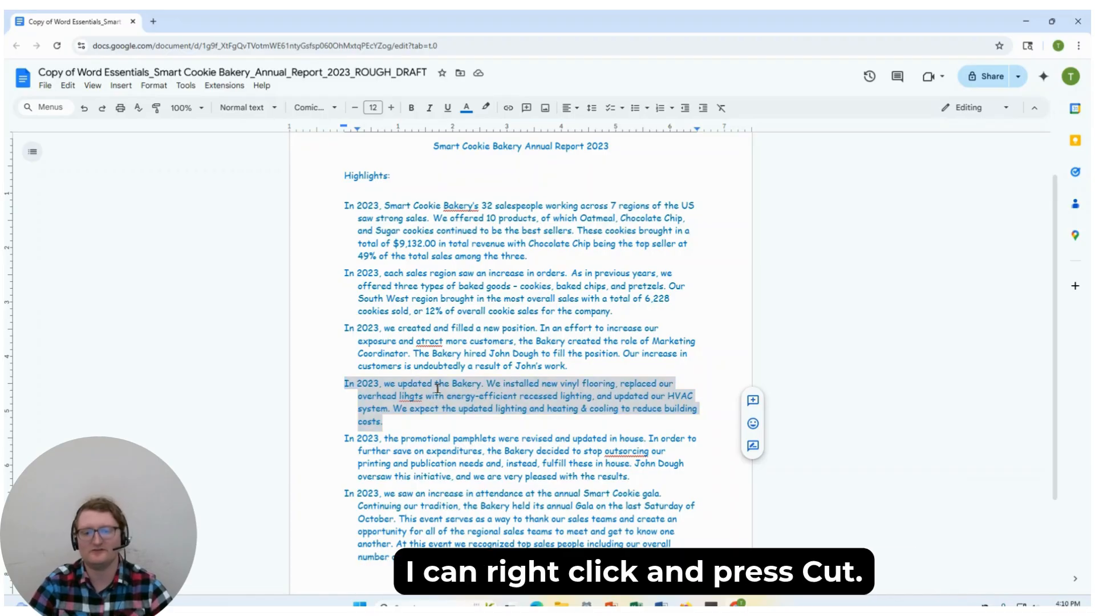
right_click(437, 388)
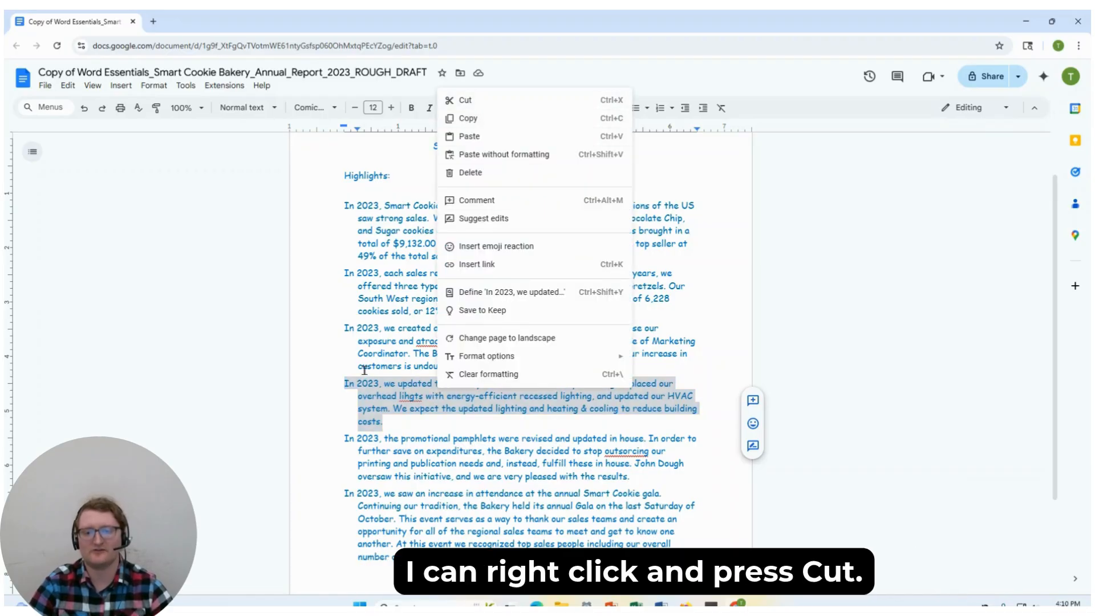
left_click(381, 382)
Step: Cut the paragraph starting "In 2023, we updated the Bakery" and delete the empty line left behind
left_click_drag(390, 421, 338, 383)
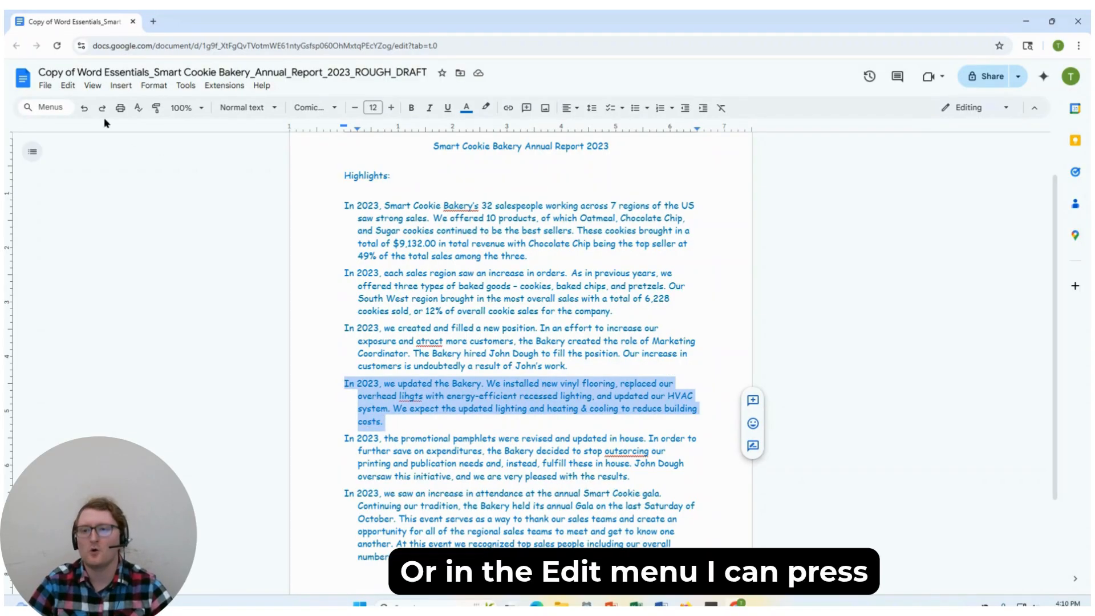
left_click(68, 85)
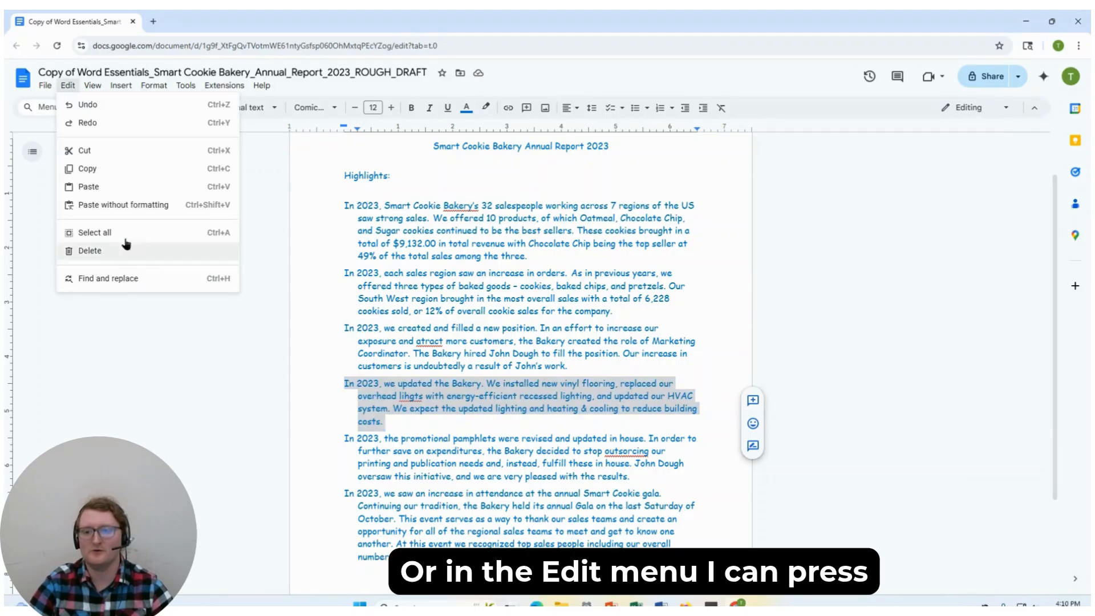
left_click(97, 150)
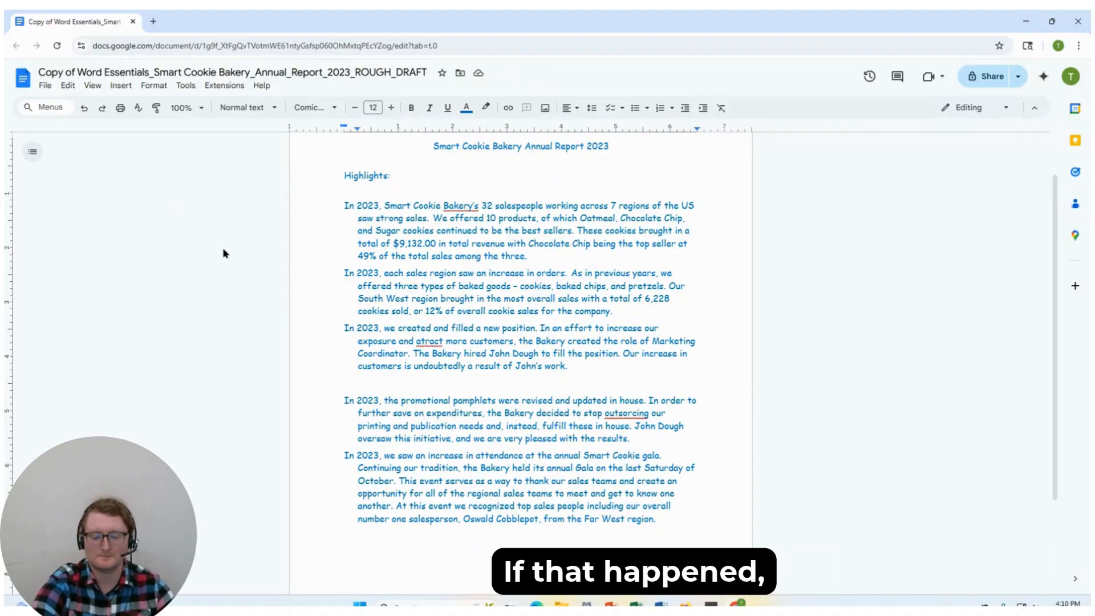
key("BackSpace")
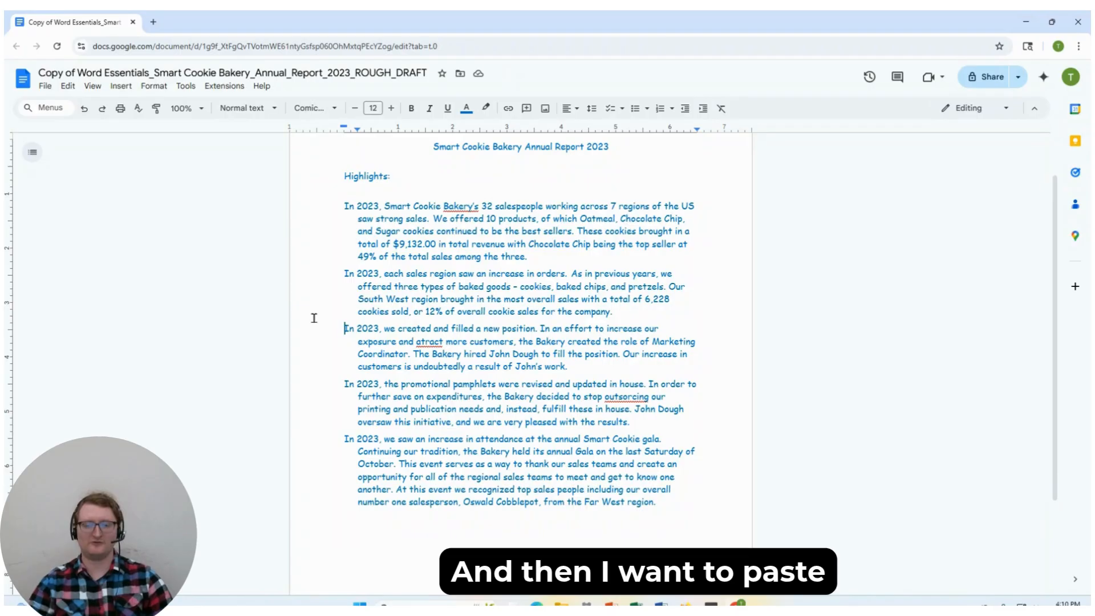
Step: Paste the cut paragraph before "In 2023, we created and filled a new position" and separate the two with a paragraph break
left_click(314, 318)
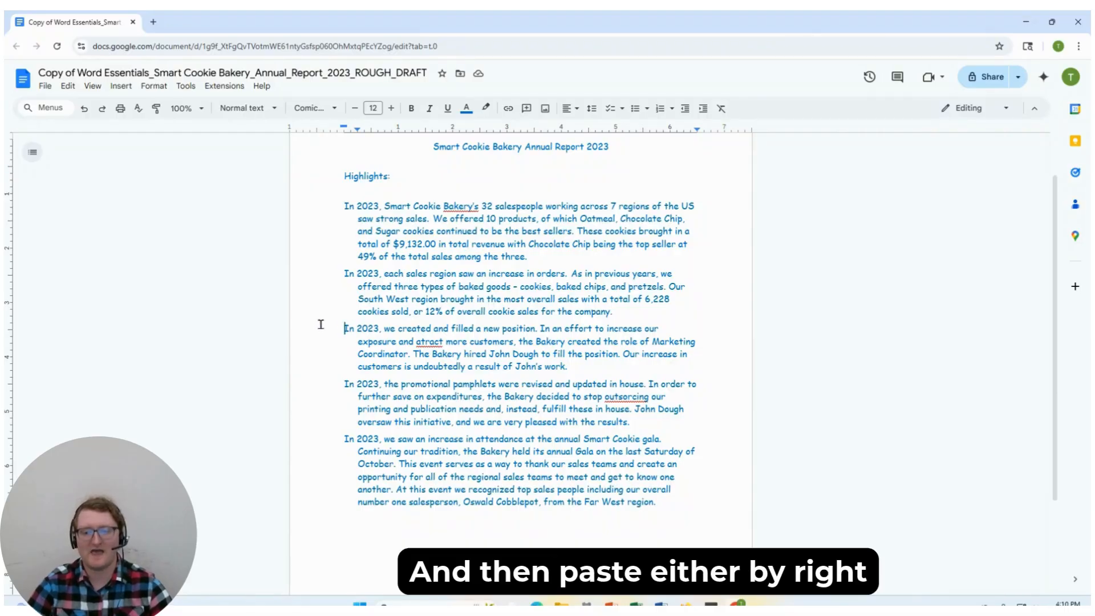
right_click(341, 327)
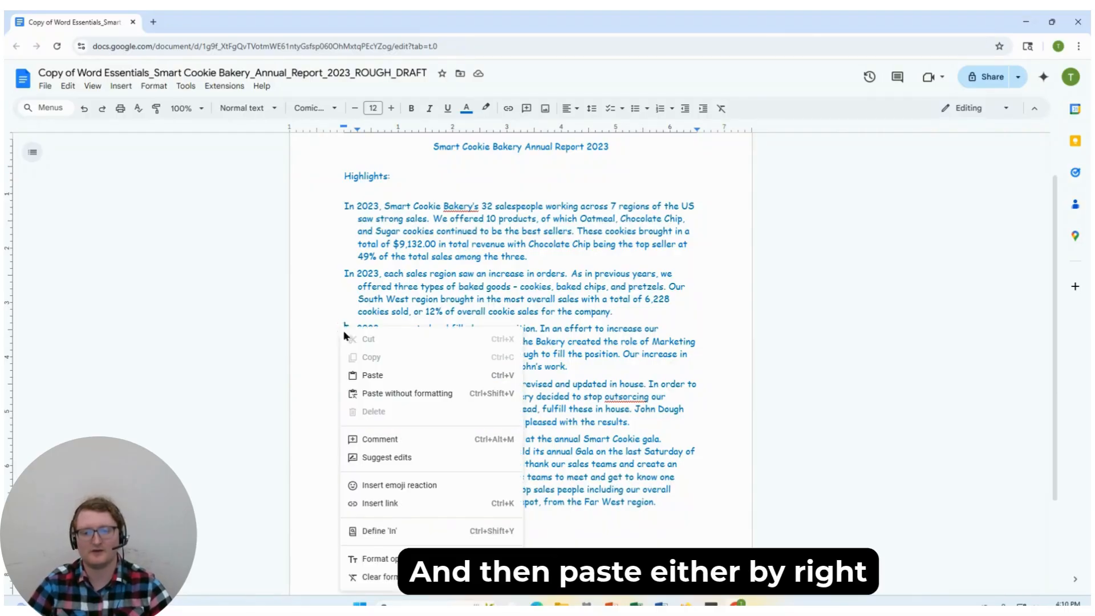
left_click(347, 323)
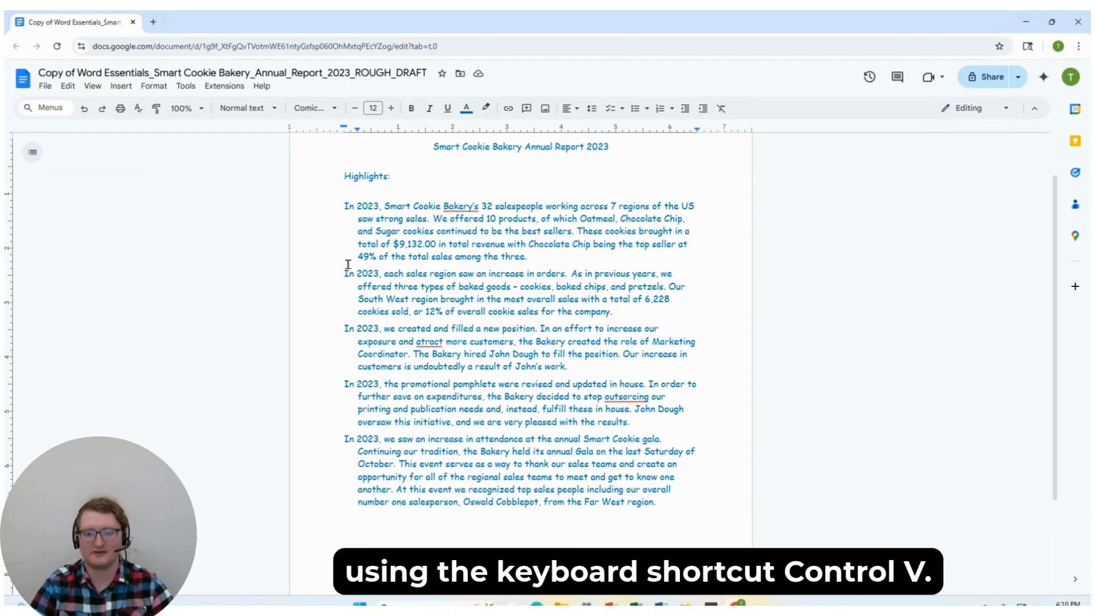
left_click(68, 86)
left_click(107, 192)
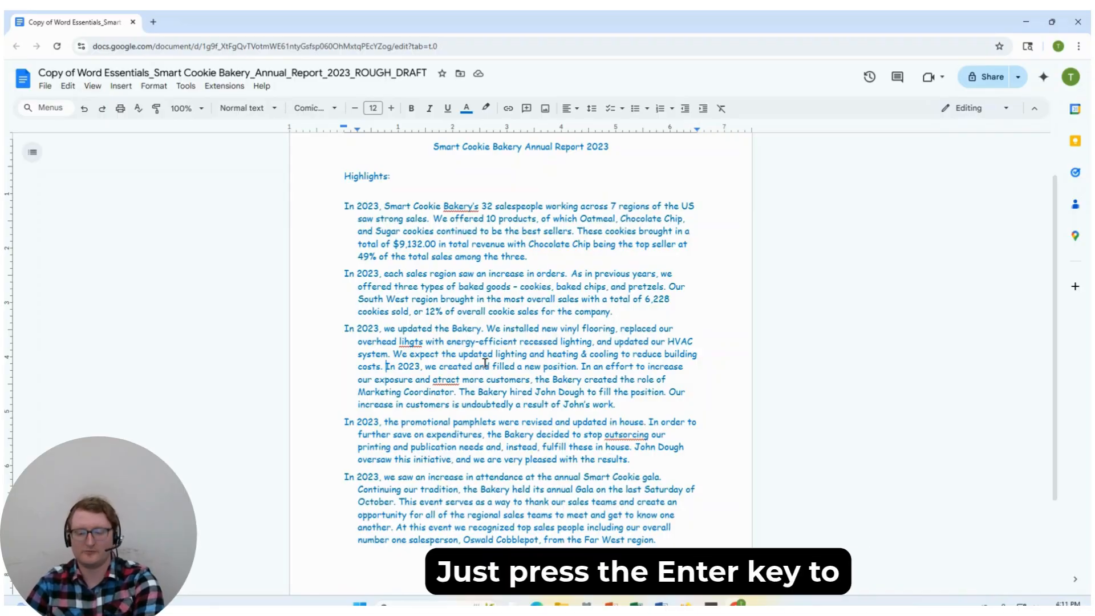
key("Return")
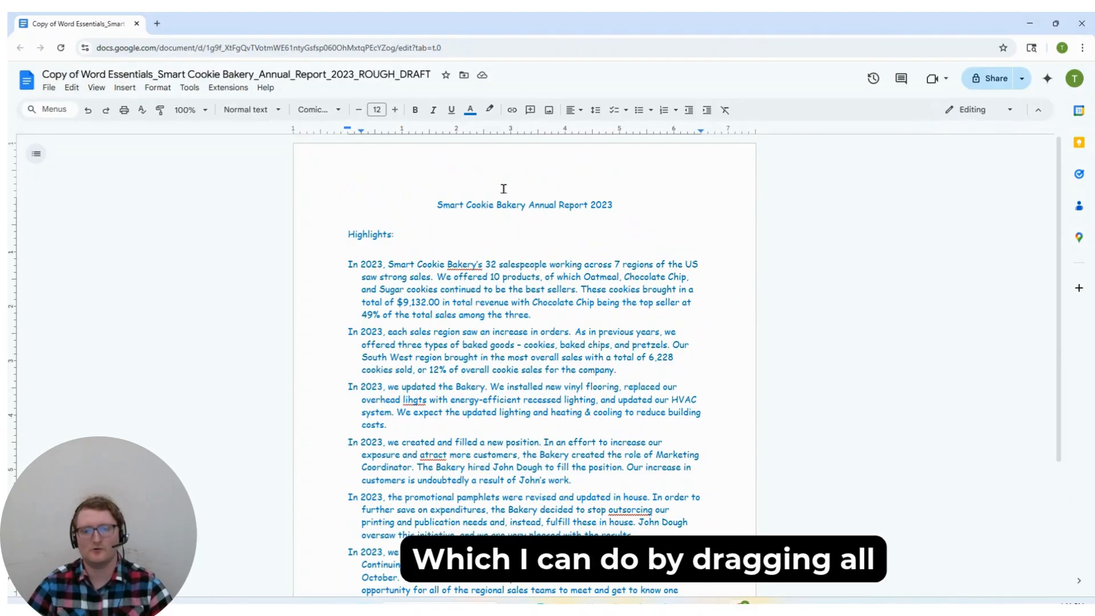
left_click_drag(435, 204, 399, 562)
left_click(703, 473)
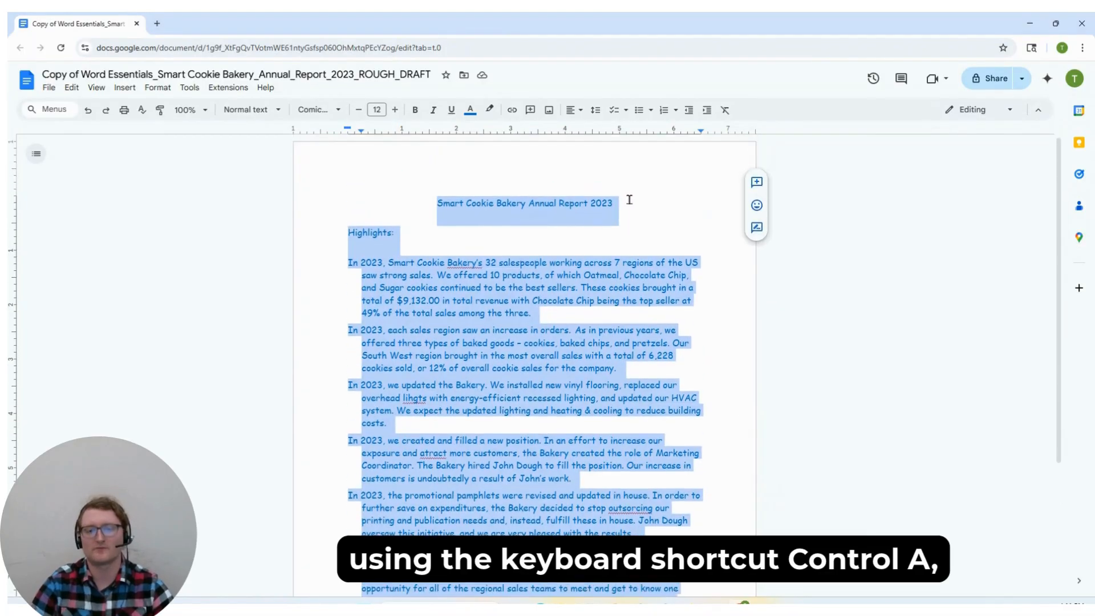
key("ctrl+a")
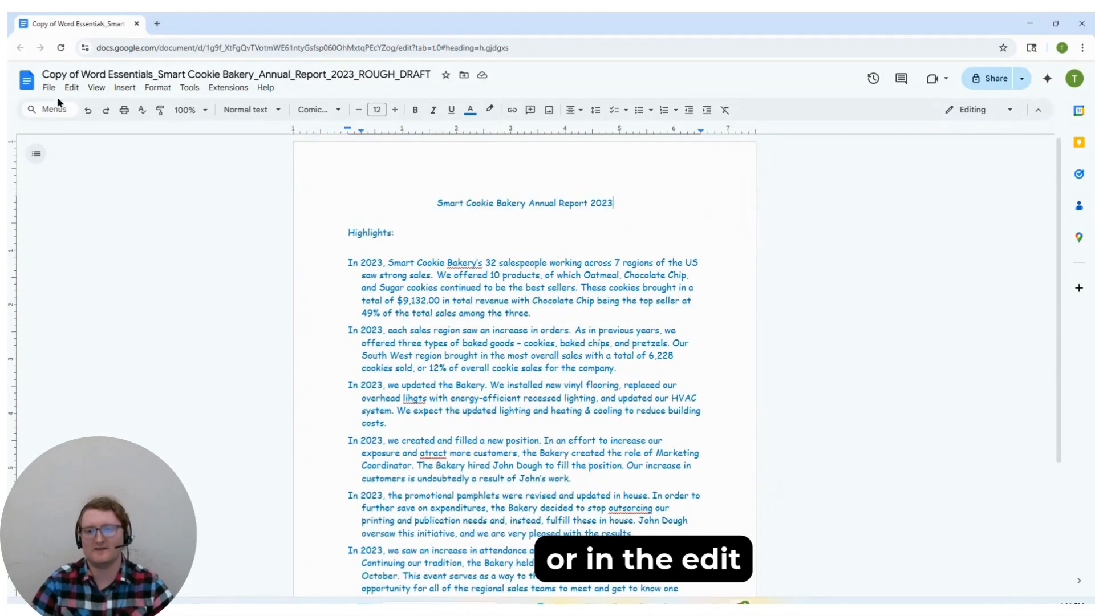
Step: Select the entire document and change its font to Times New Roman
left_click(72, 88)
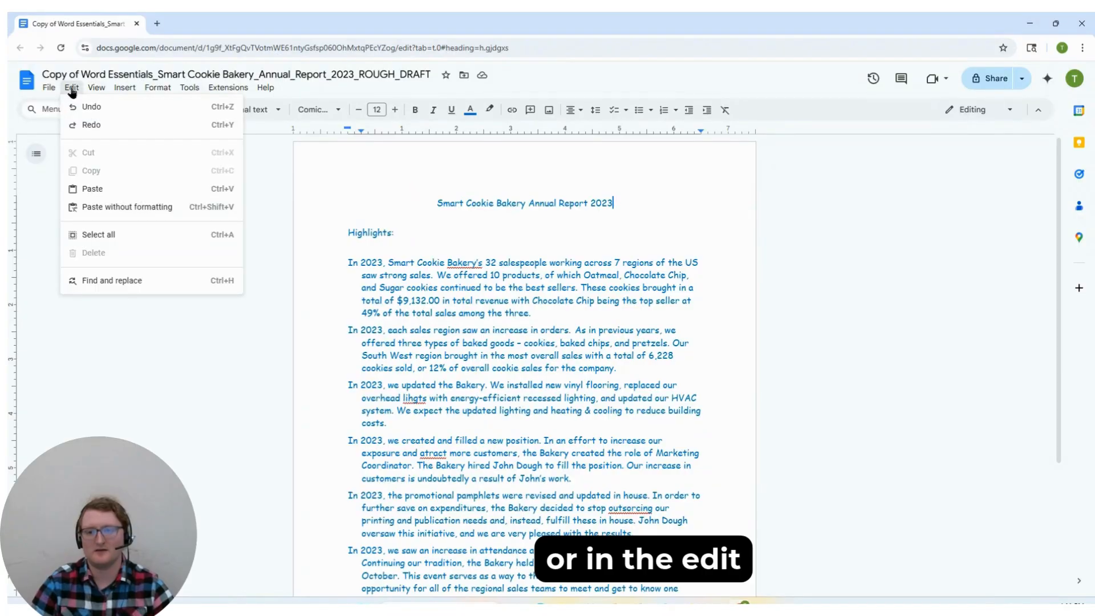
left_click(123, 235)
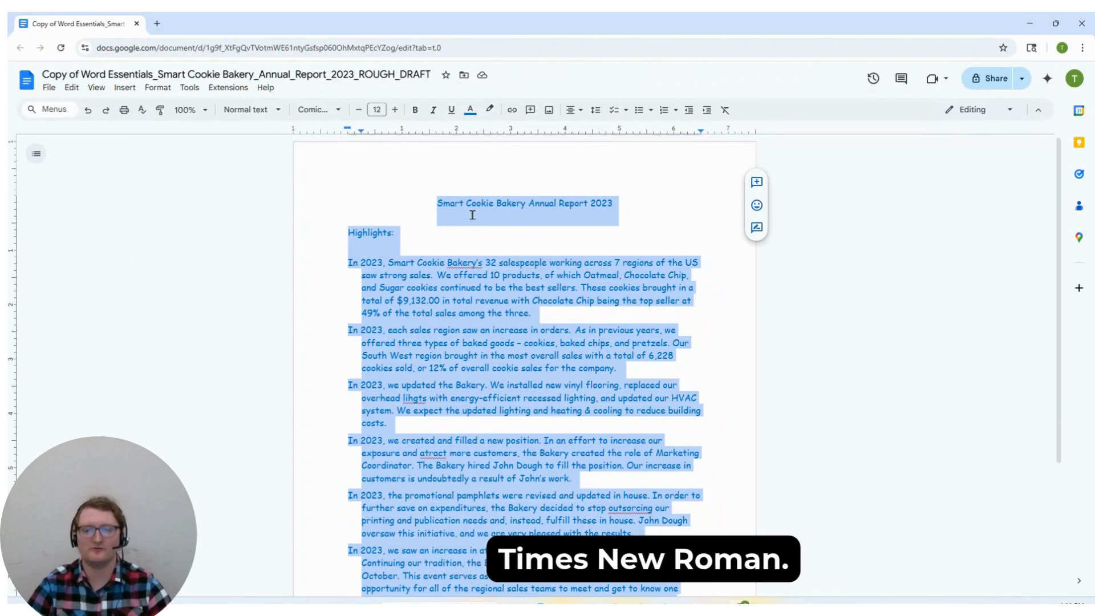
left_click(314, 109)
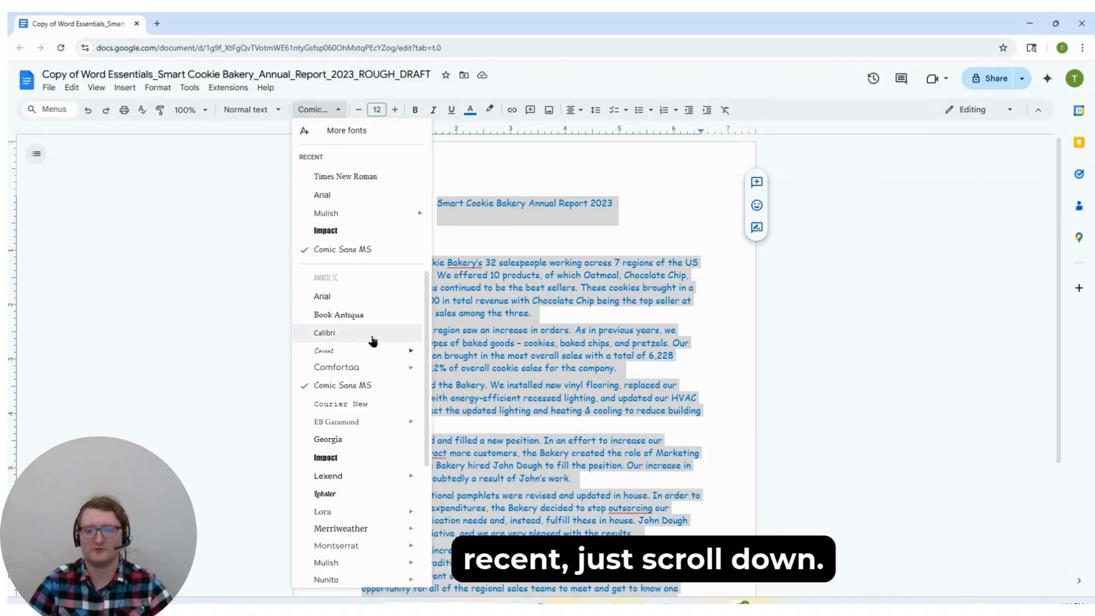
scroll(371, 337, "down", 3)
scroll(372, 337, "down", 1)
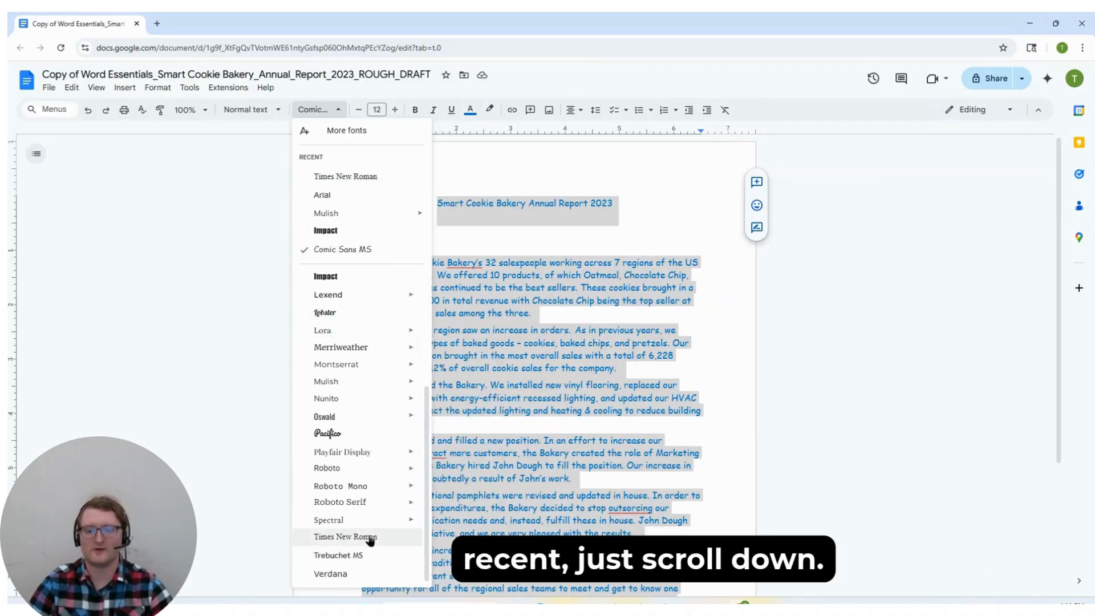
mouse_move(368, 506)
scroll(376, 384, "up", 3)
scroll(376, 376, "down", 3)
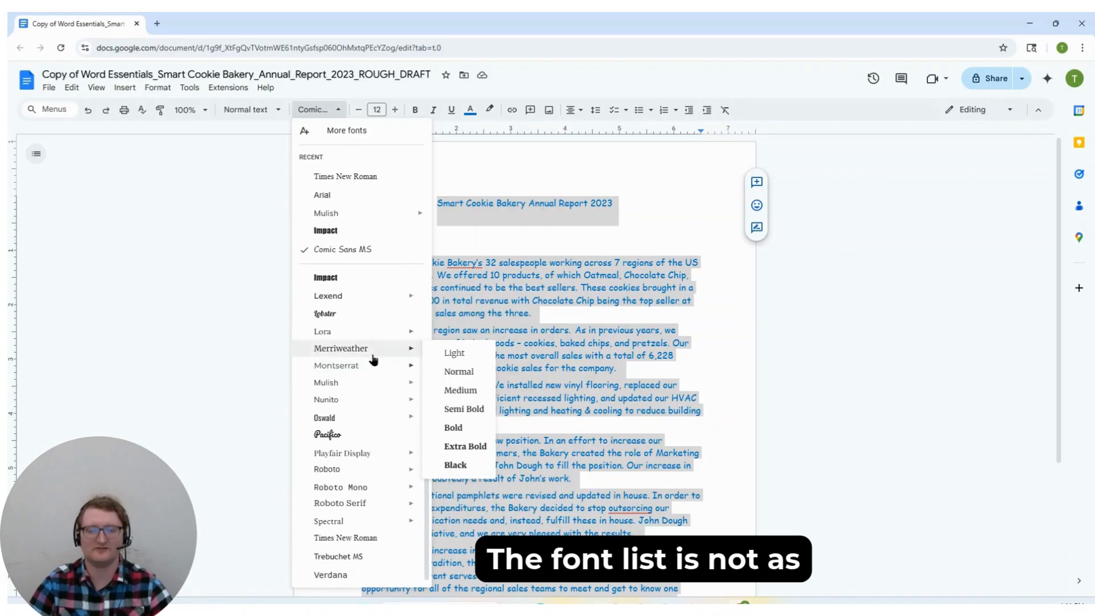
mouse_move(375, 341)
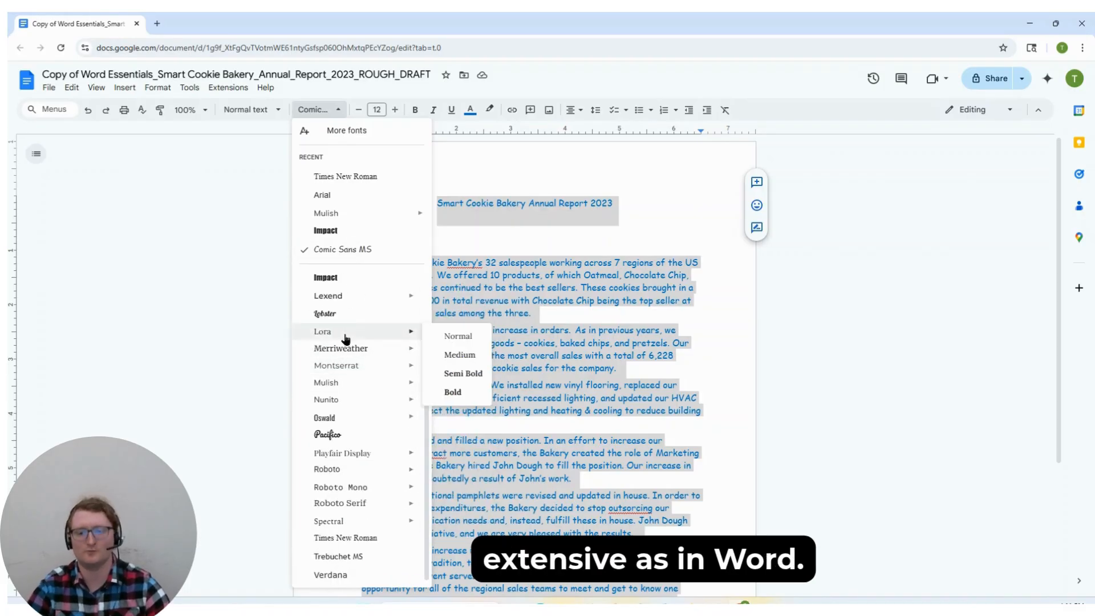
left_click(368, 539)
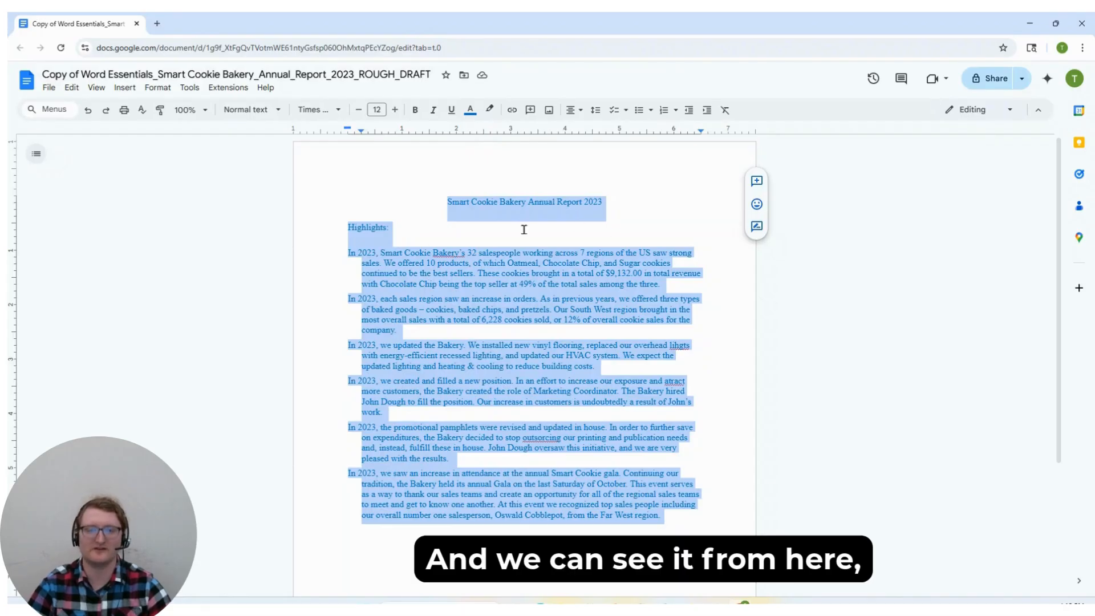
Step: Change the text color of the whole document to black and clear the selection
left_click(471, 111)
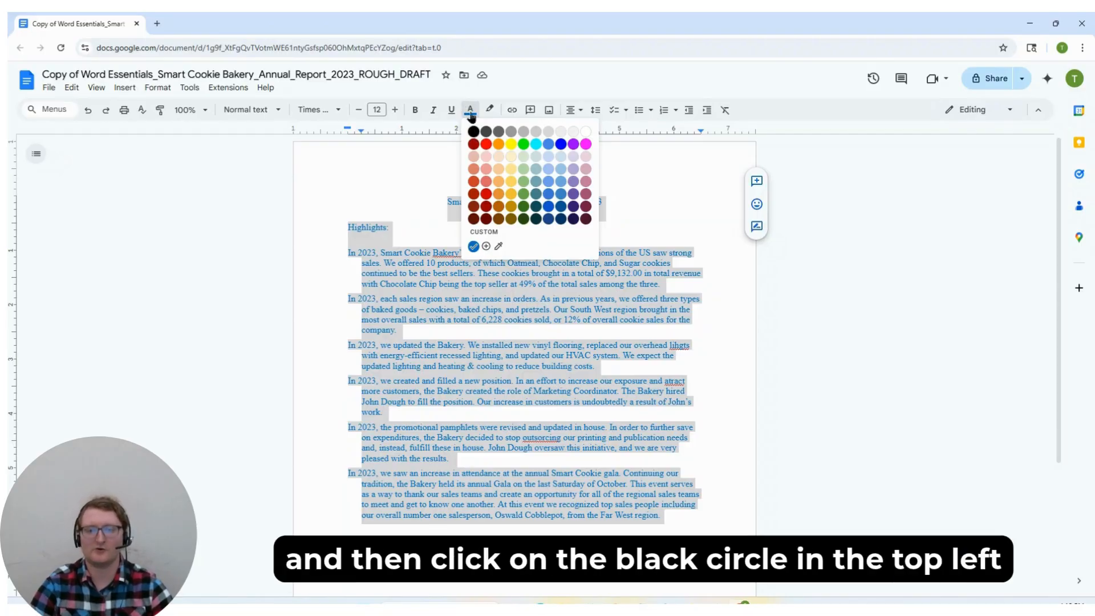
left_click(473, 131)
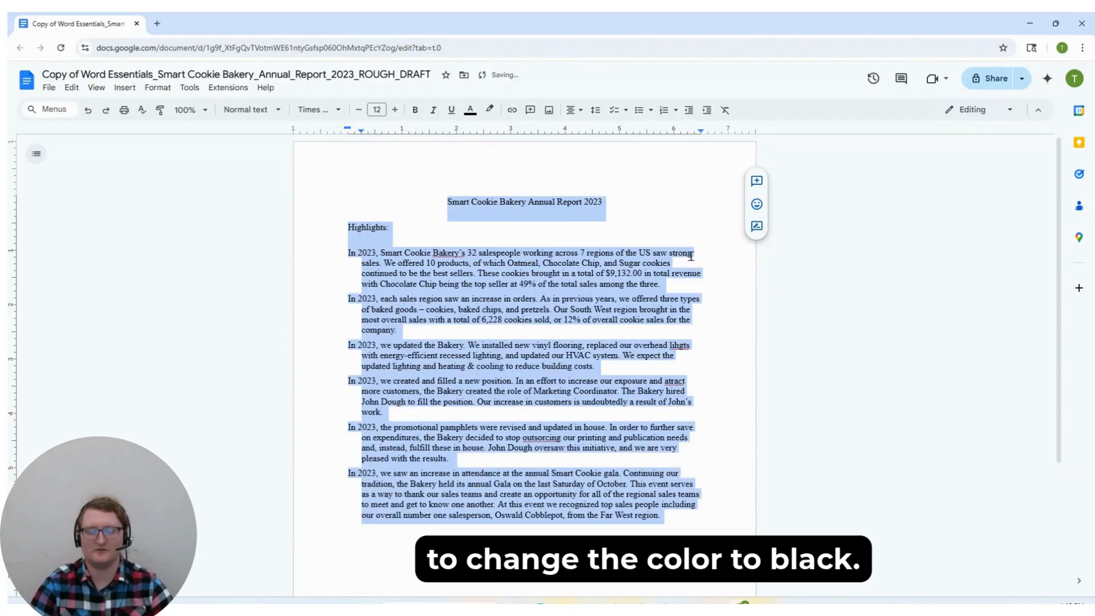
left_click(650, 209)
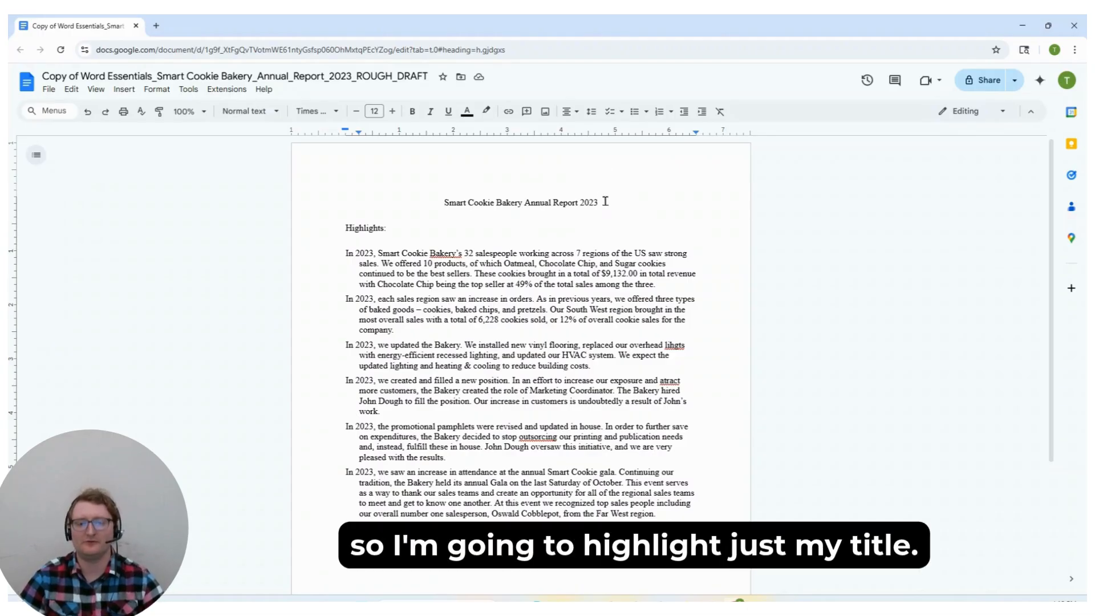
Step: Set the font size of the title line "Smart Cookie Bakery Annual Report 2023" to 16
mouse_move(605, 201)
left_mouse_down()
mouse_move(438, 206)
mouse_move(617, 198)
left_mouse_up()
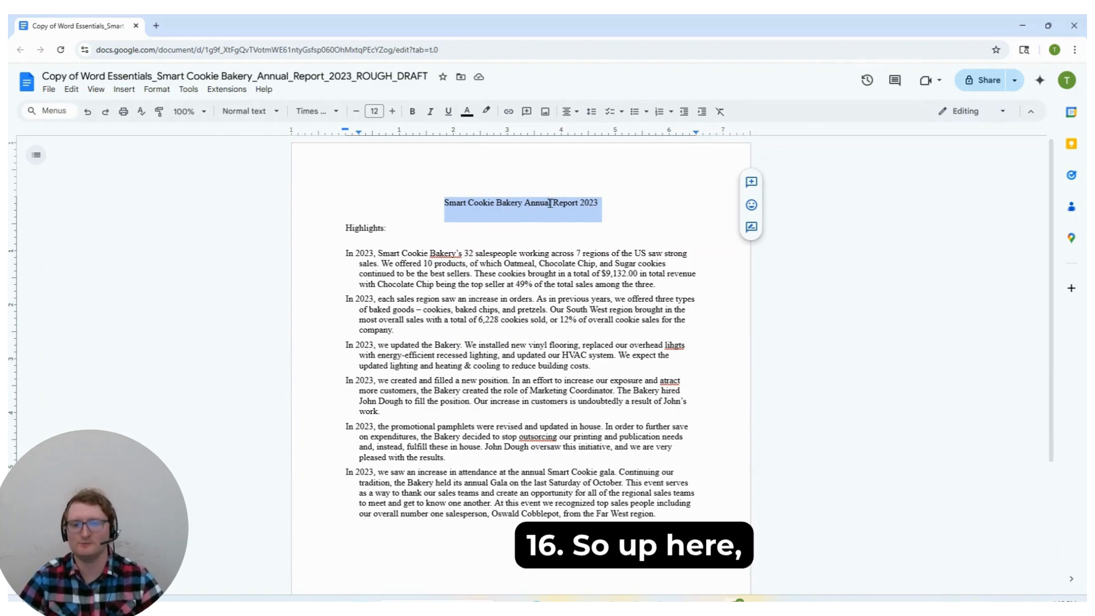
left_click(373, 111)
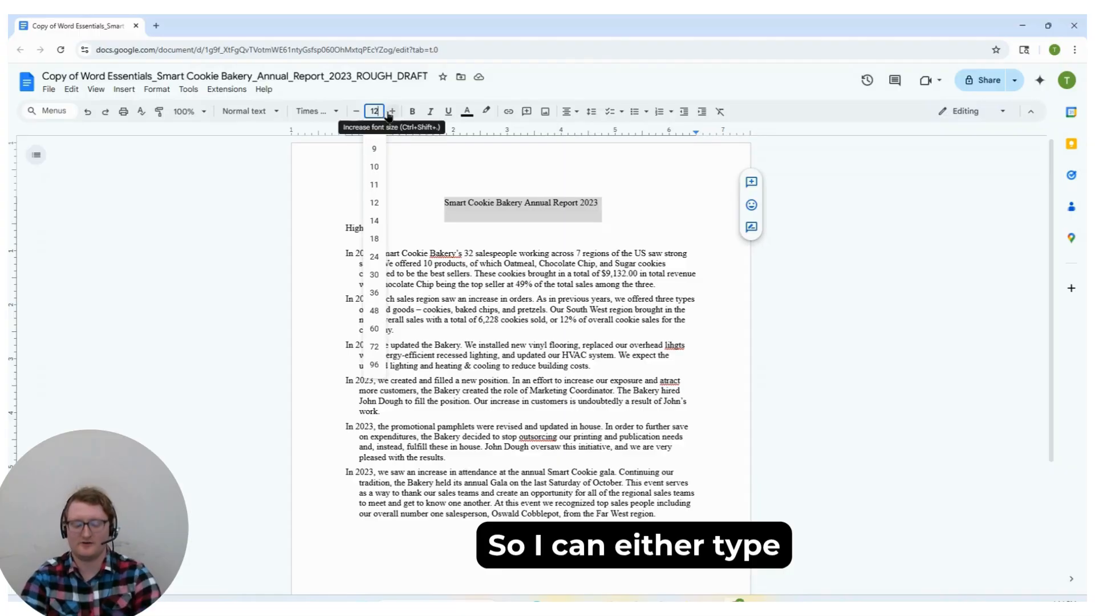
type("16")
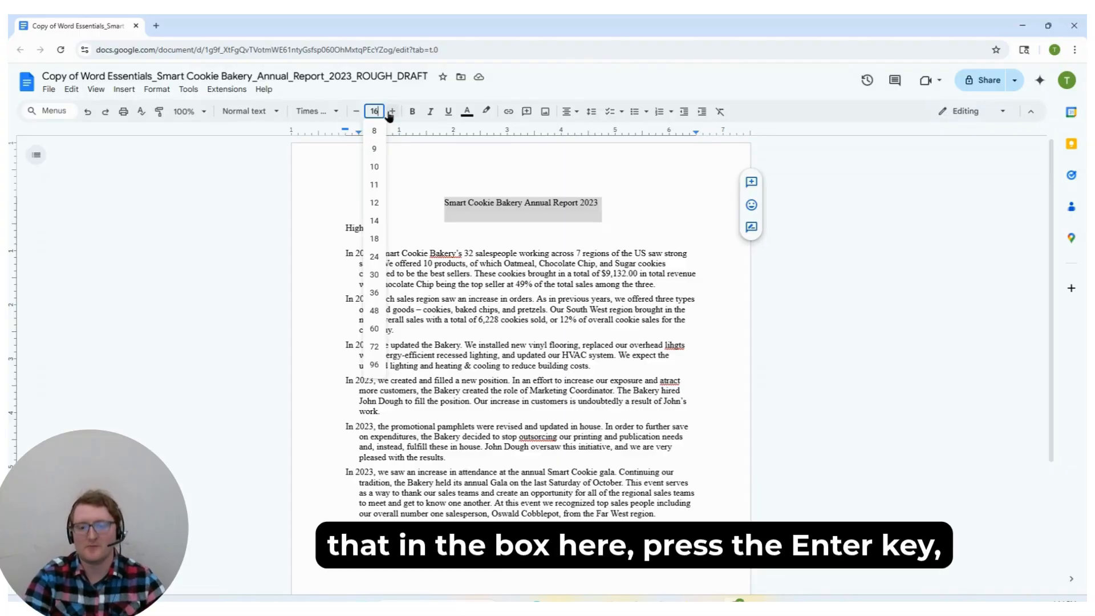
key("Return")
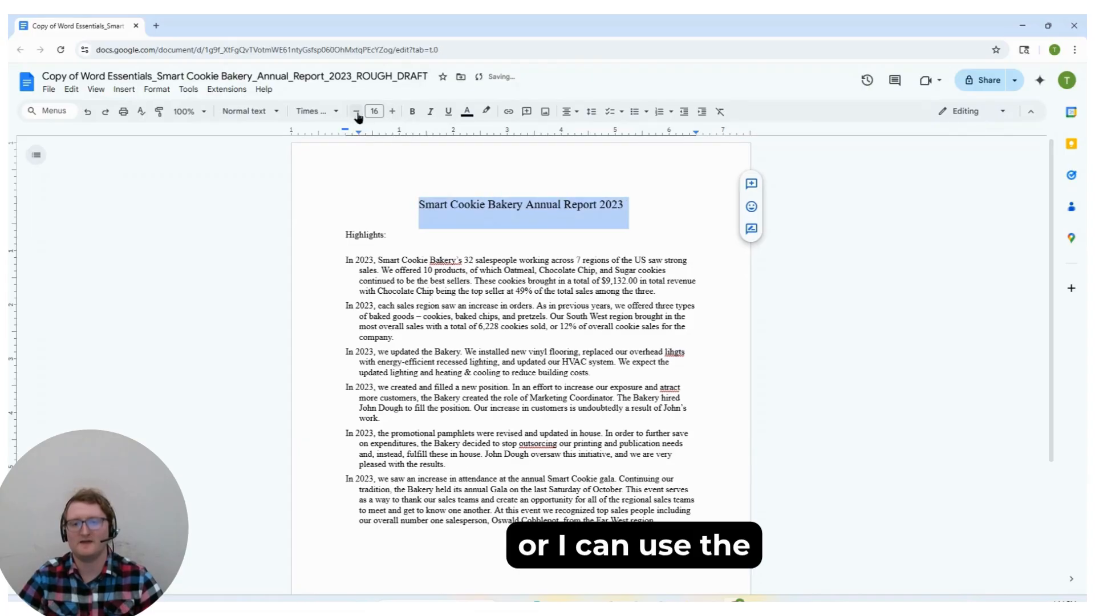
Step: Step the title's font size down and back up to 16
left_click(357, 114)
left_click(392, 113)
left_click(358, 115)
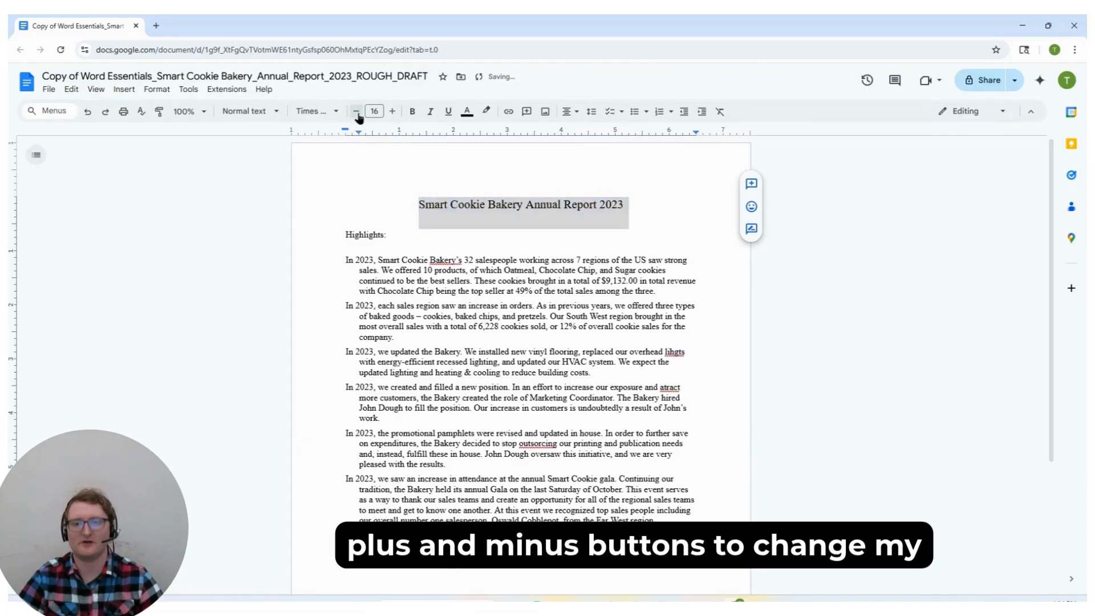
left_click(392, 113)
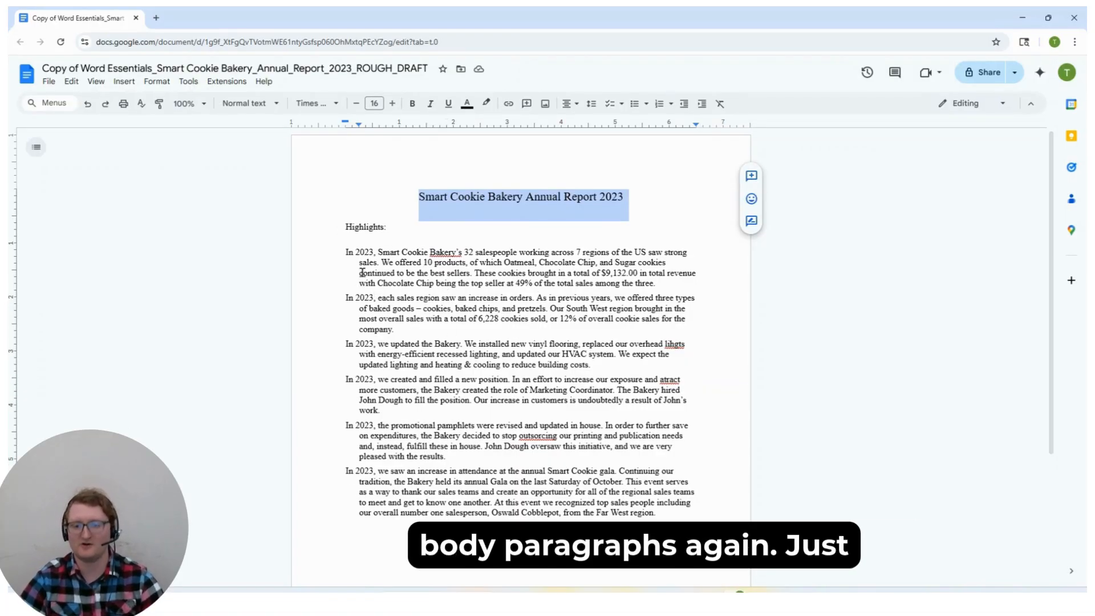
Step: Turn all body paragraphs below the Highlights heading into a bulleted list with star-shaped bullets
left_click(338, 255)
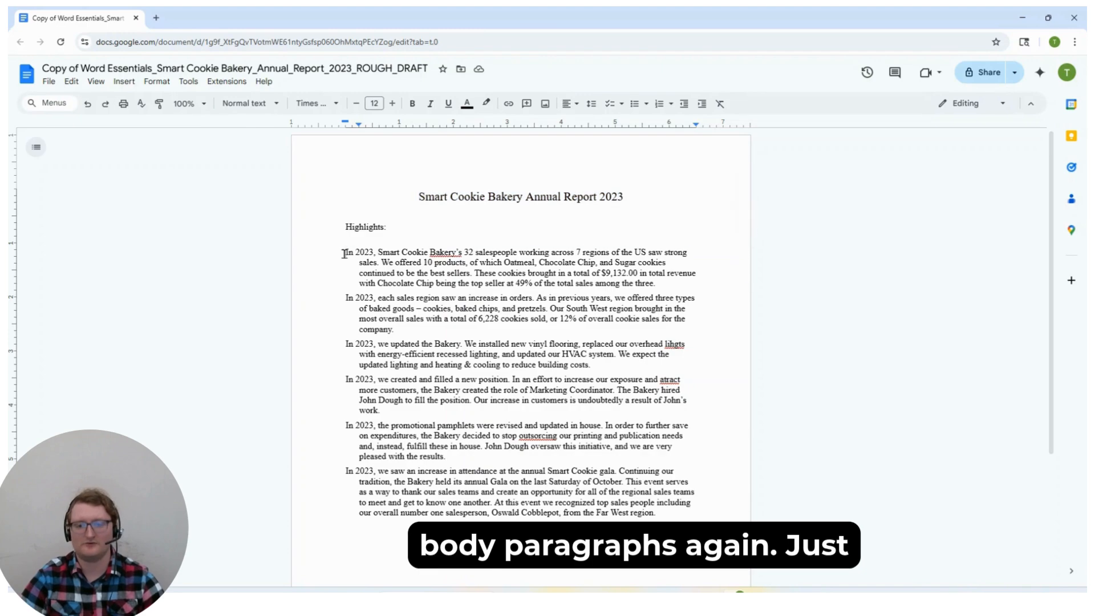
left_click_drag(344, 253, 657, 513)
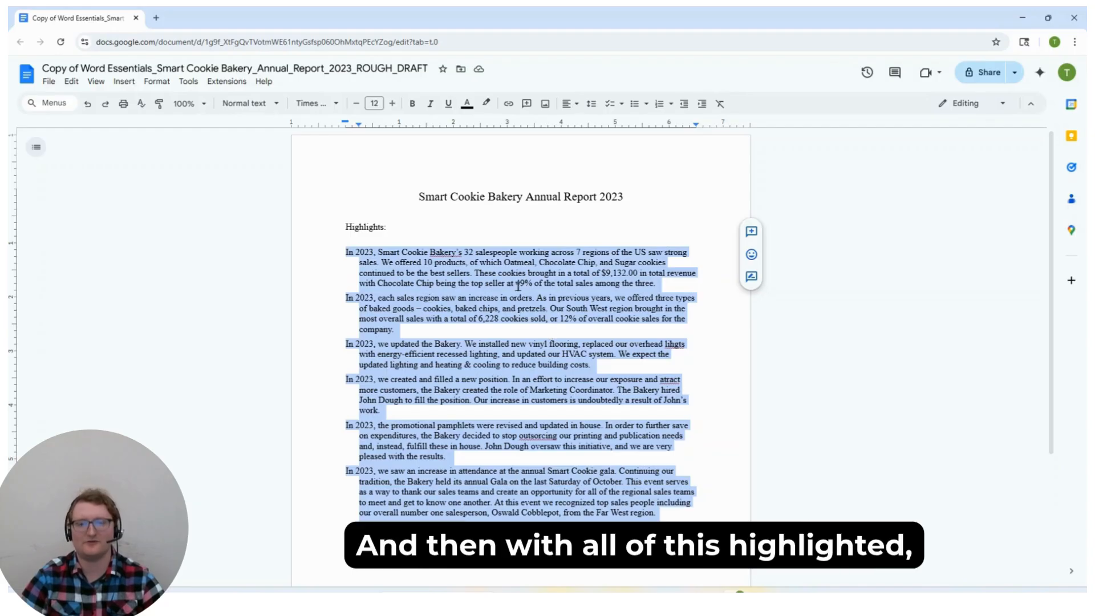
left_click(634, 105)
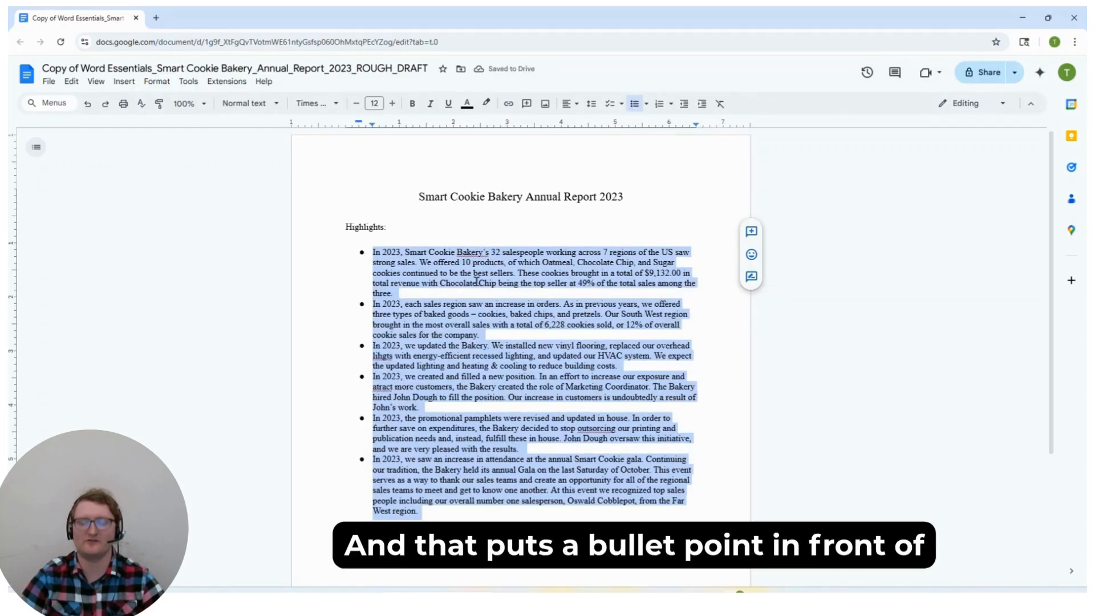
left_click(646, 105)
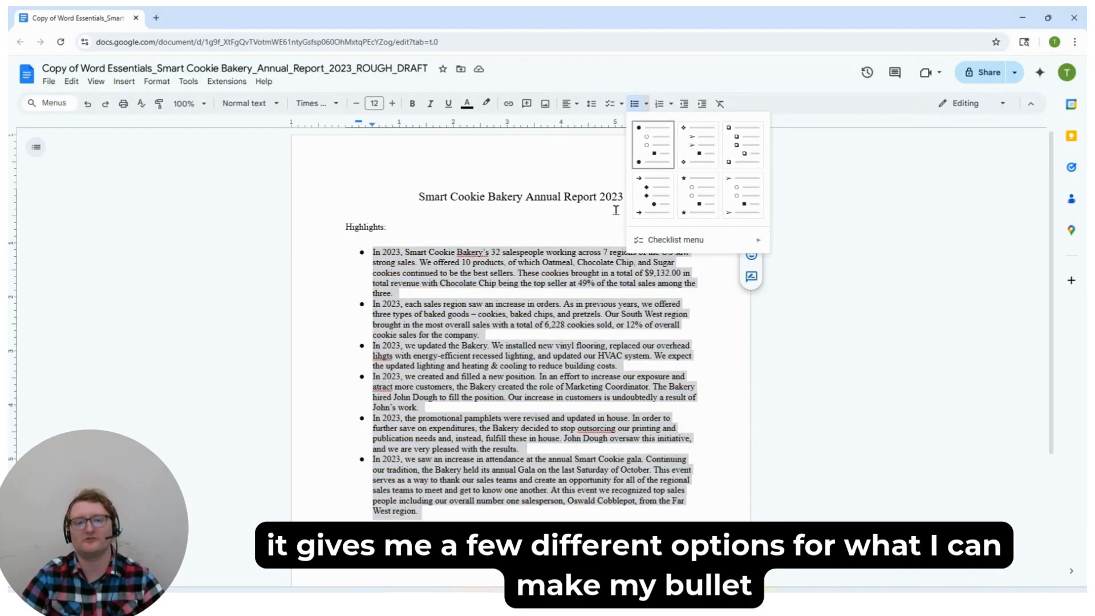
left_click(691, 194)
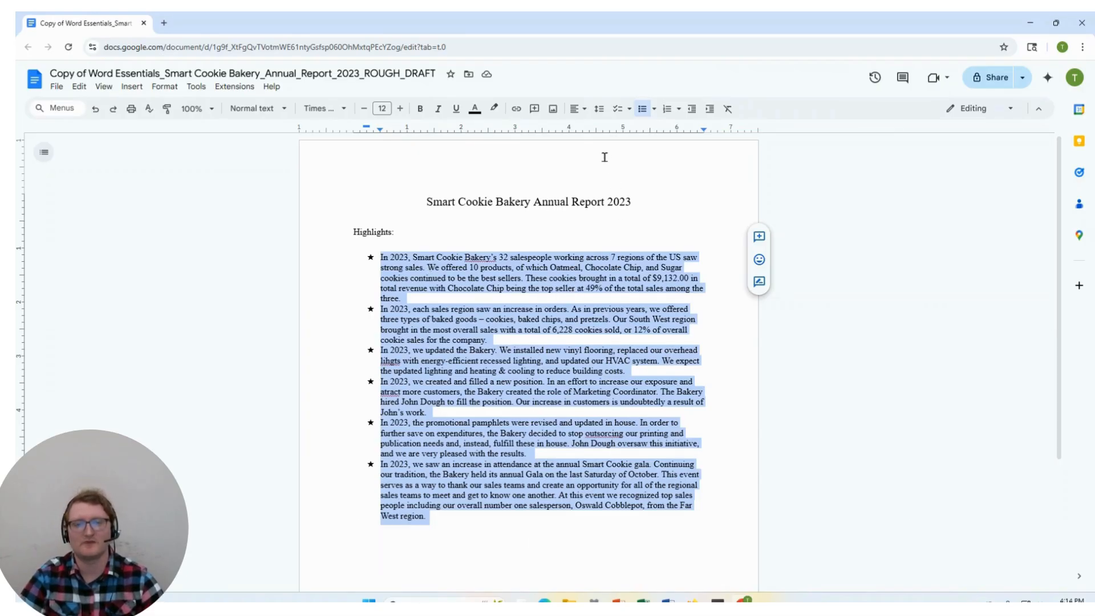
Step: Add space after each item of the star-bulleted list under Highlights
left_click(598, 109)
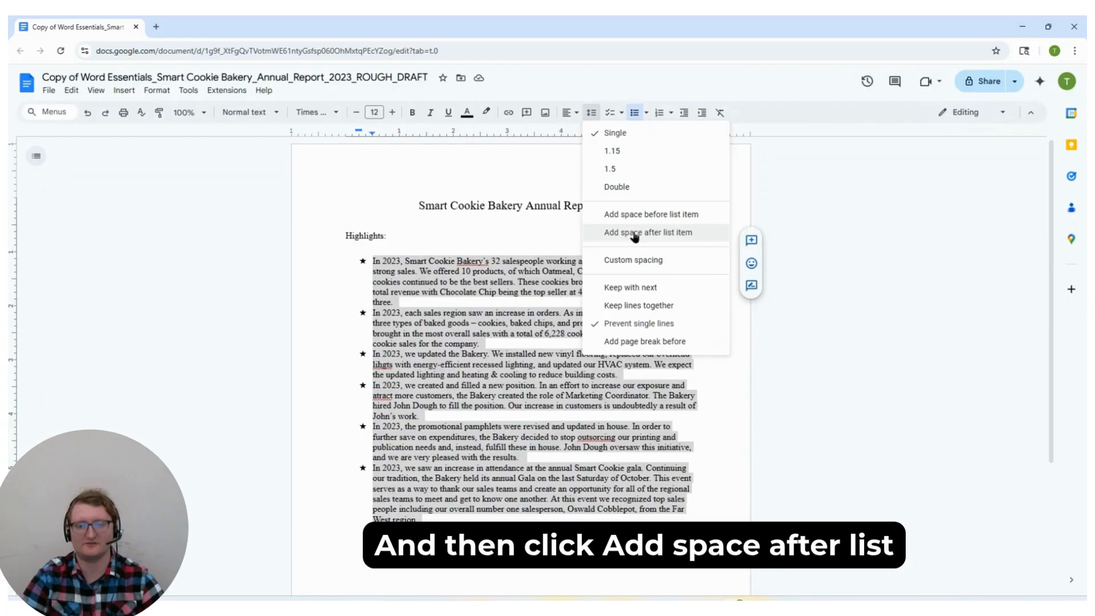
left_click(634, 233)
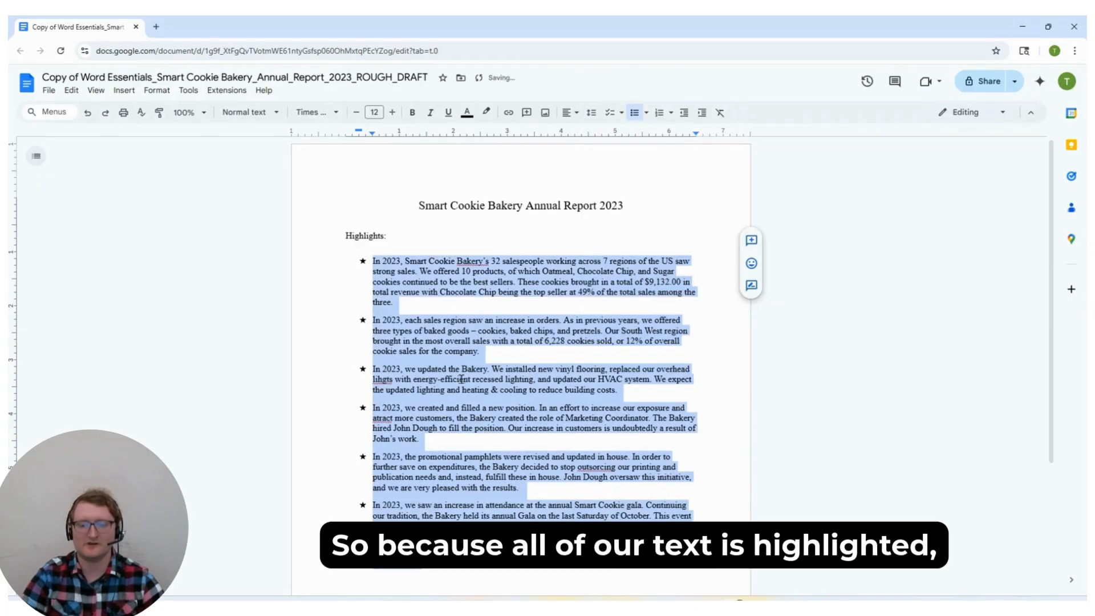
scroll(442, 308, "down", 1)
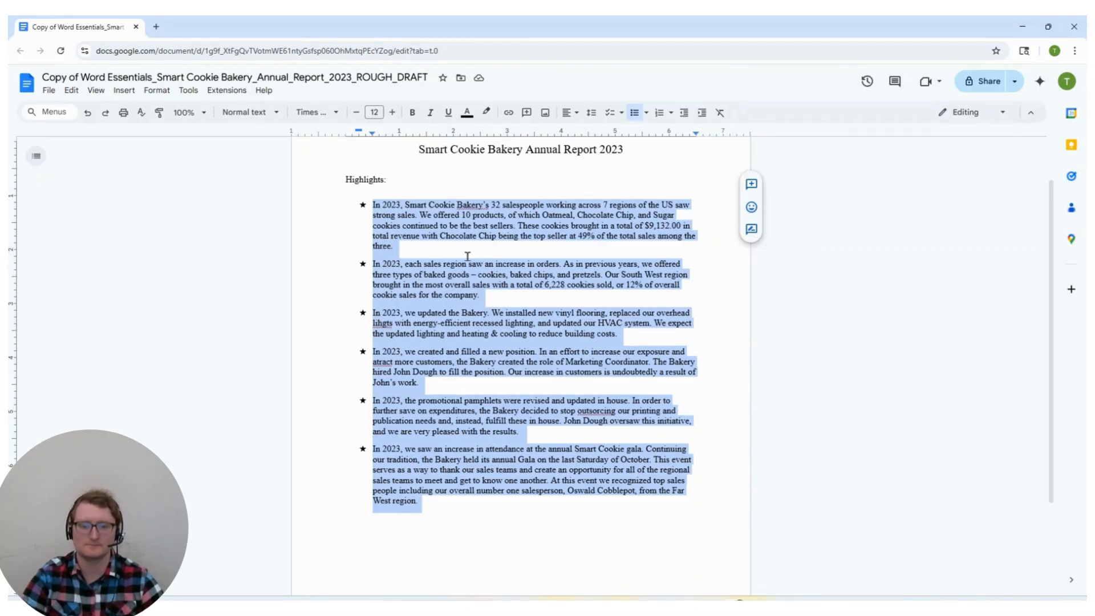
scroll(451, 228, "up", 2)
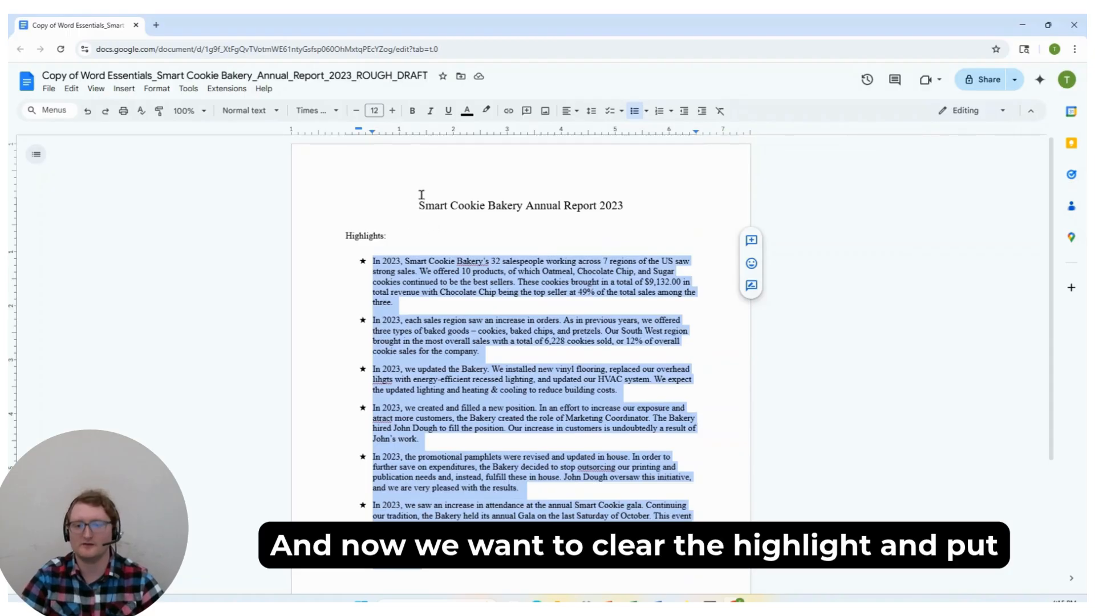
Step: Find every occurrence of 2023 from the start of the document, replace all with 2024, and close Find and replace
left_click(410, 203)
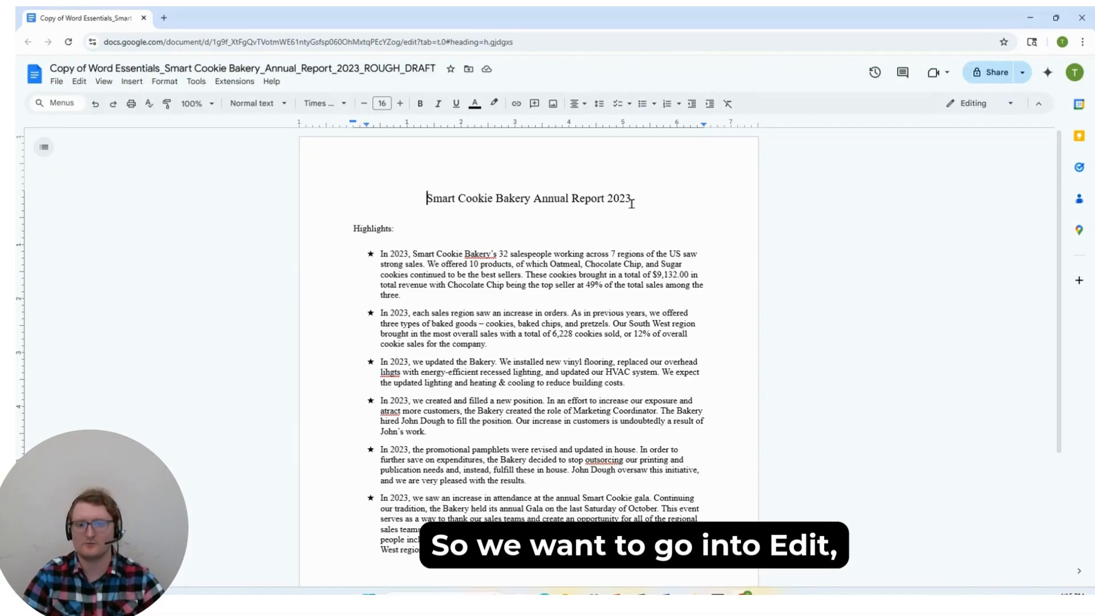
left_click(81, 82)
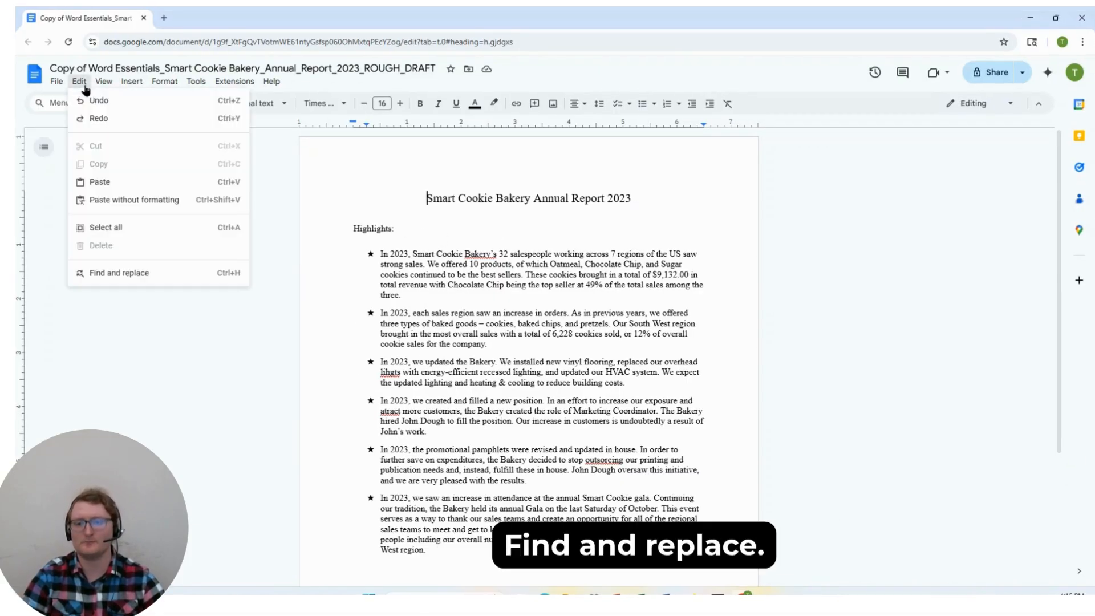
left_click(126, 275)
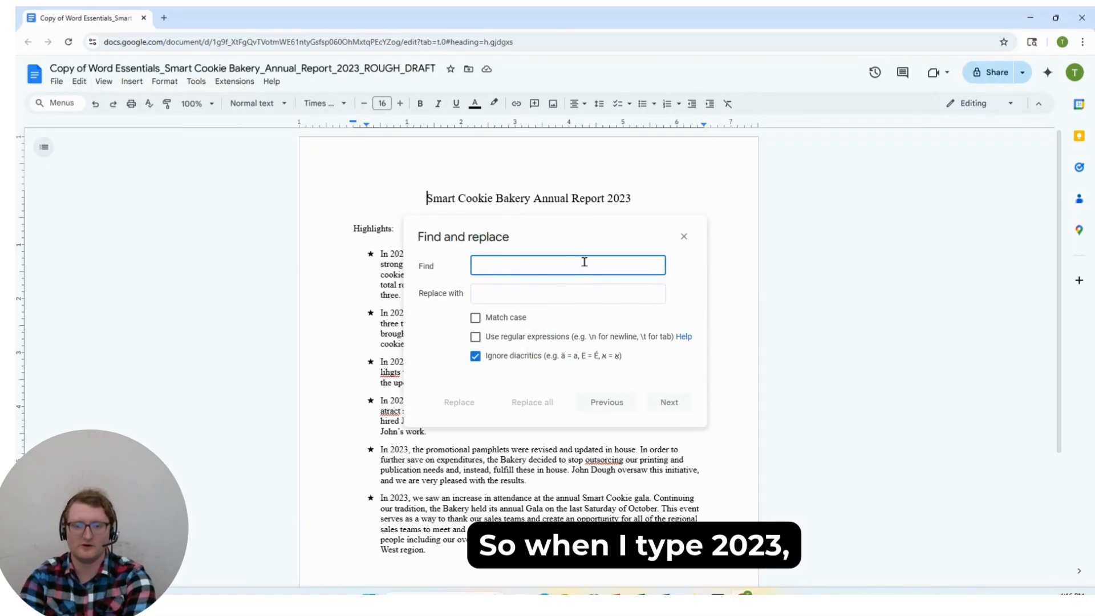
type("20")
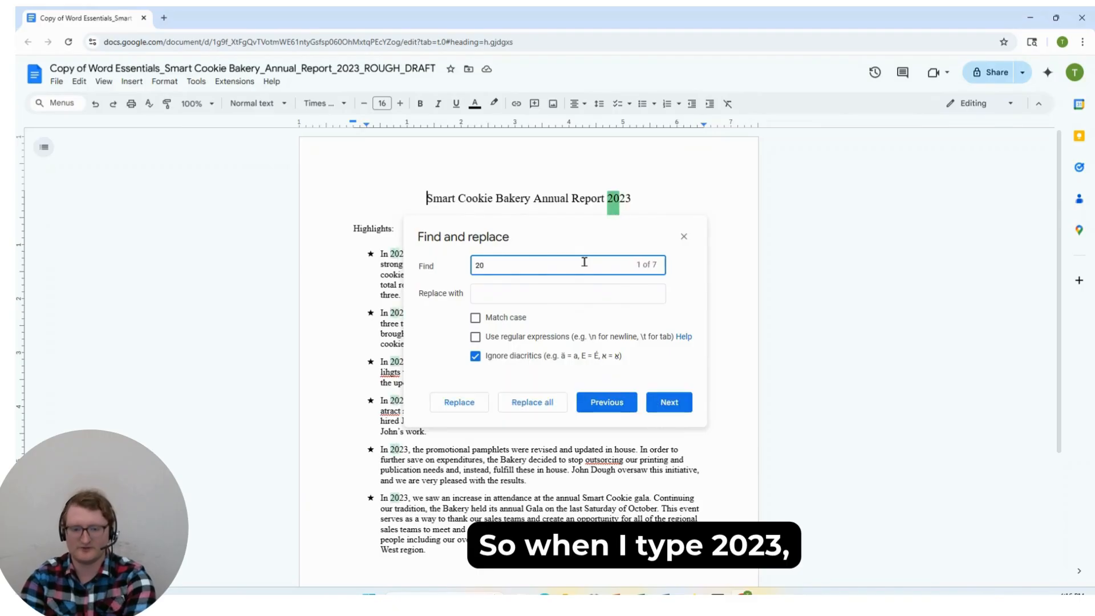
type("23")
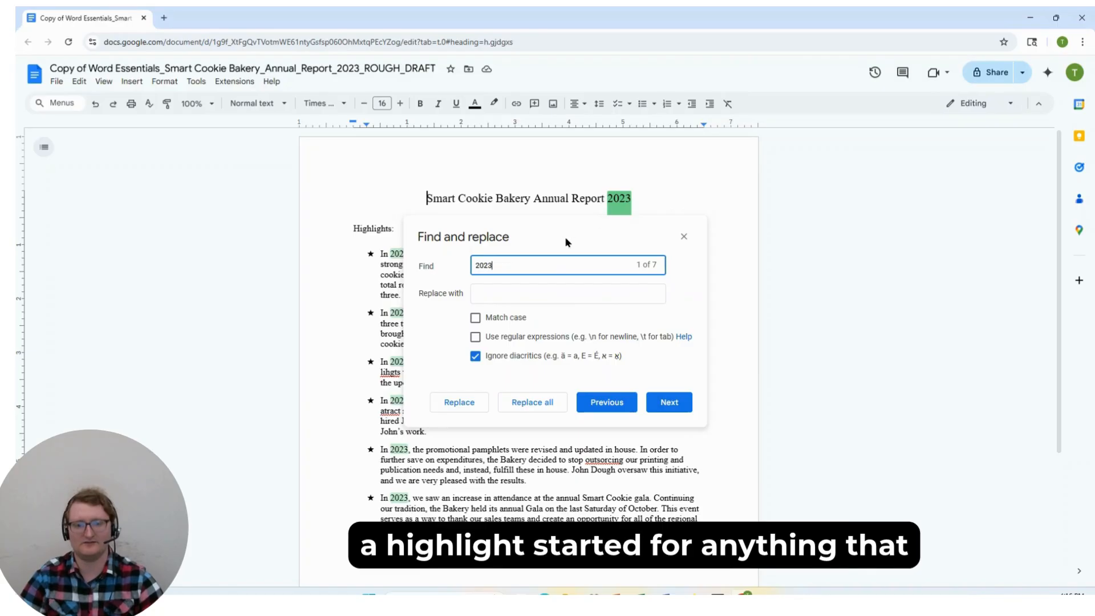
left_click_drag(569, 242, 759, 290)
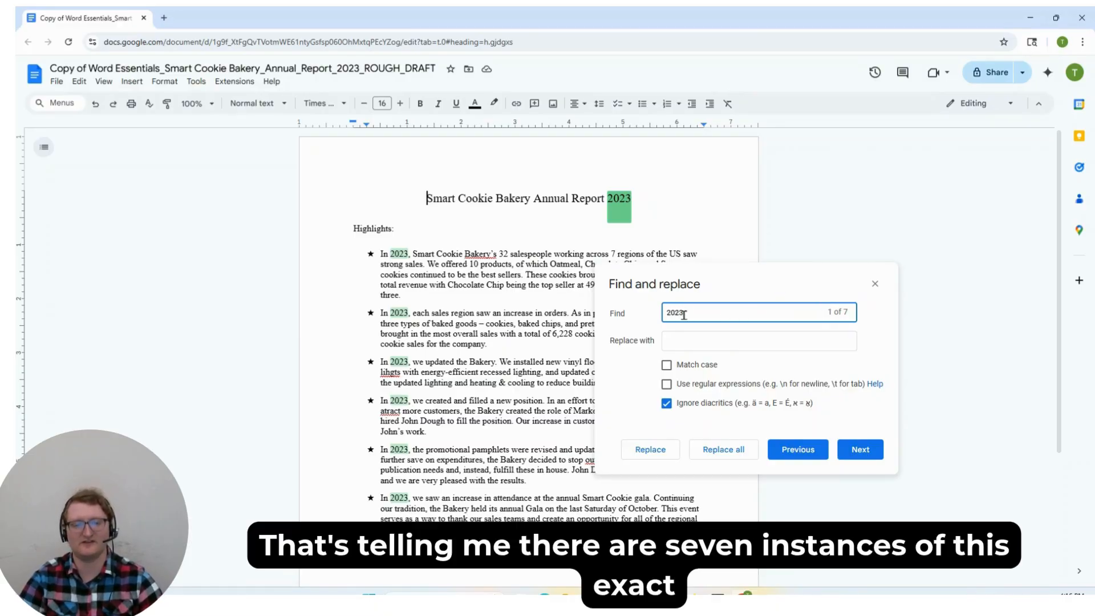
left_click(693, 342)
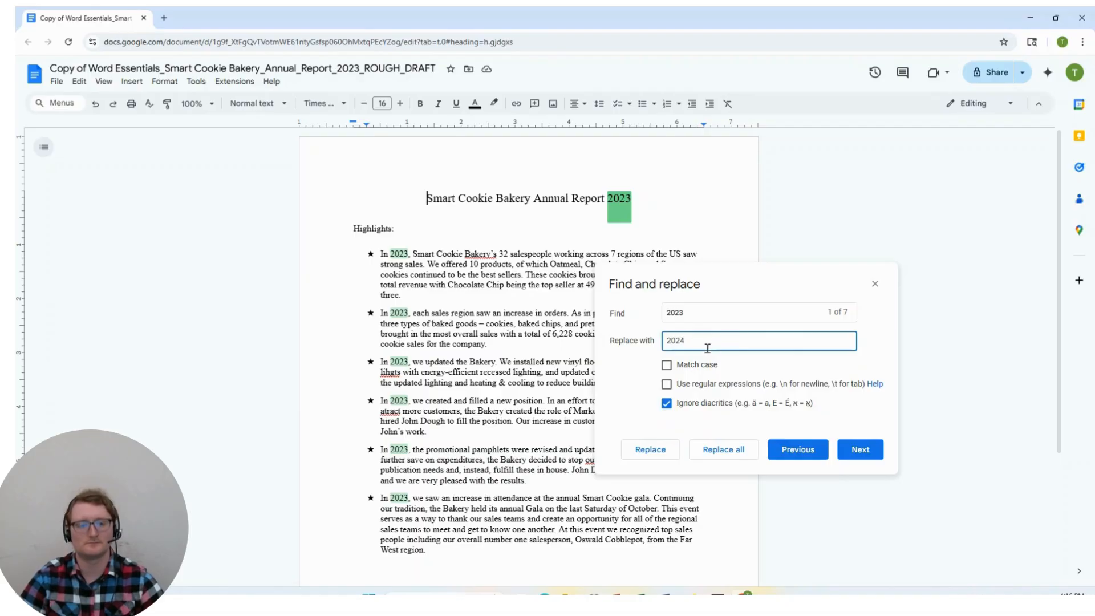
left_click(722, 450)
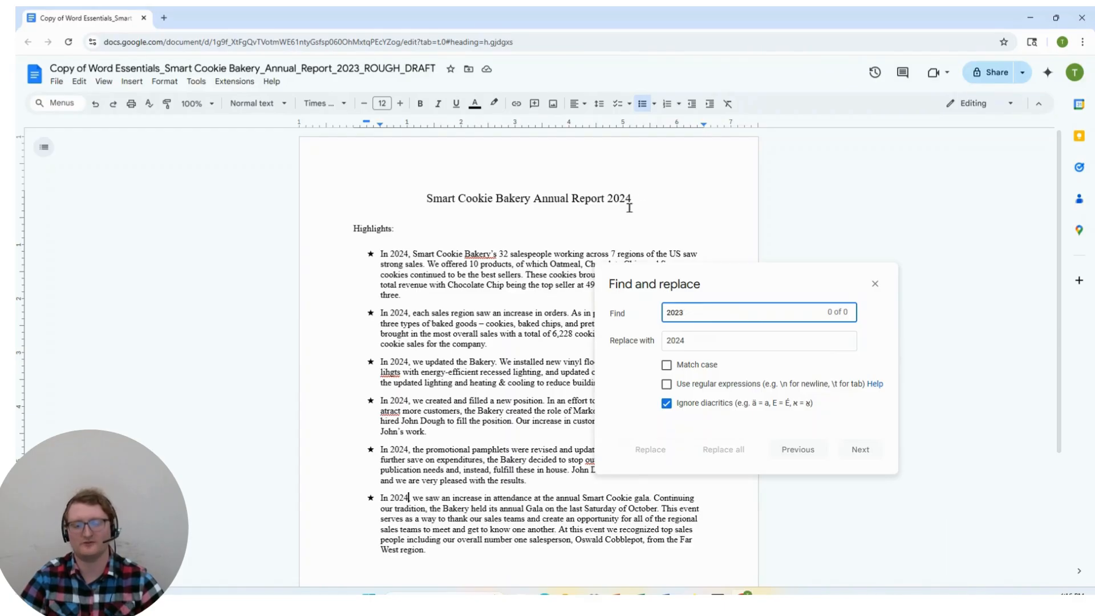
left_click(875, 283)
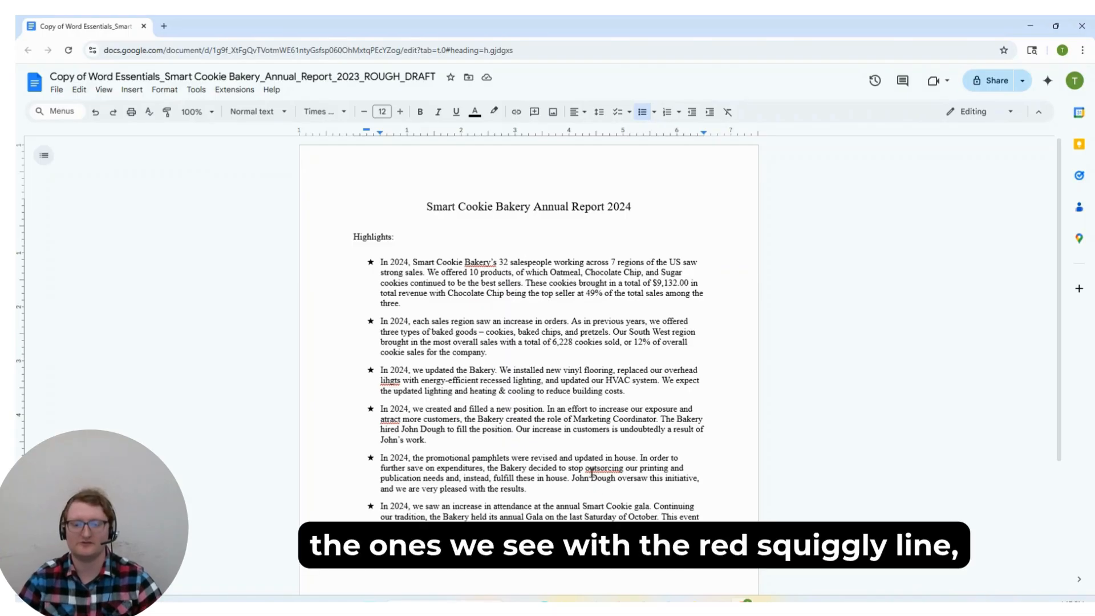
Step: Run the spelling and grammar check, ignoring the suggestion for Bakery's and accepting lights, attract and outsourcing, and close it
left_click(149, 112)
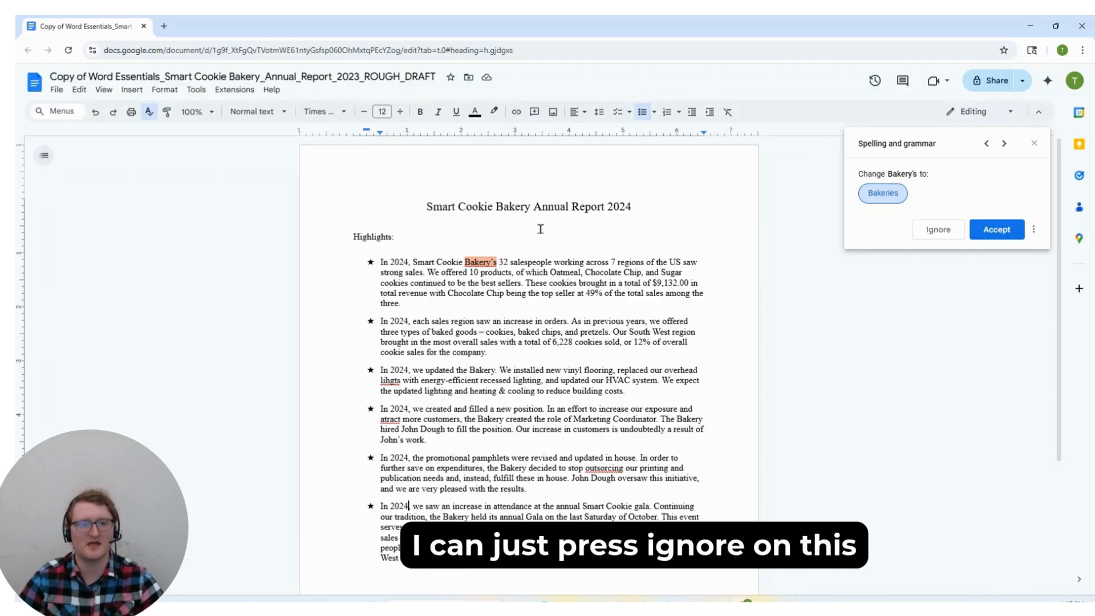
left_click(939, 230)
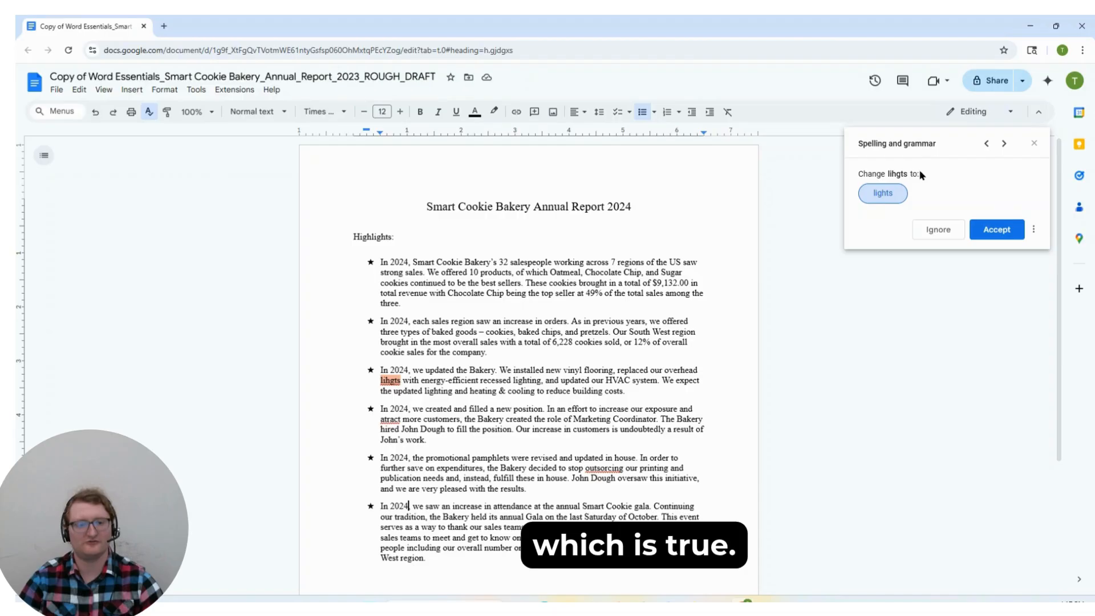
left_click(1000, 230)
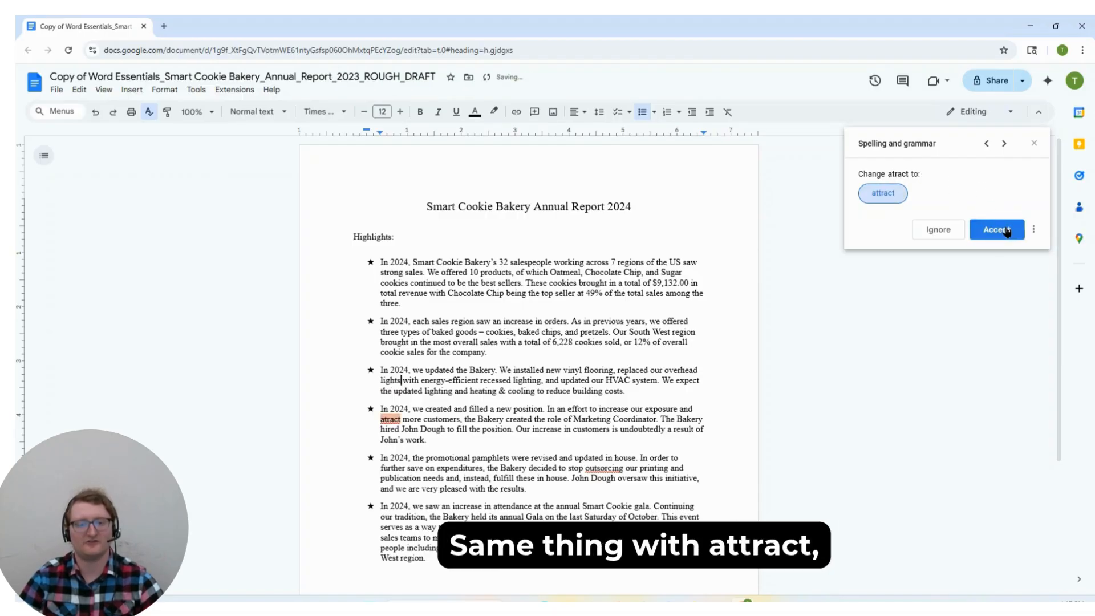
left_click(1005, 230)
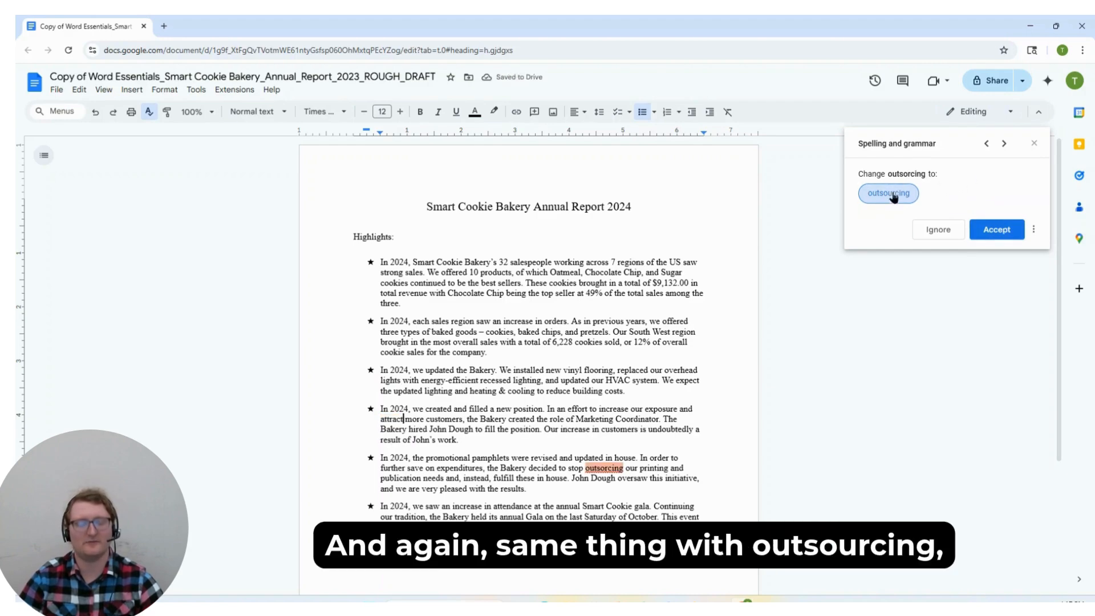
left_click(1002, 229)
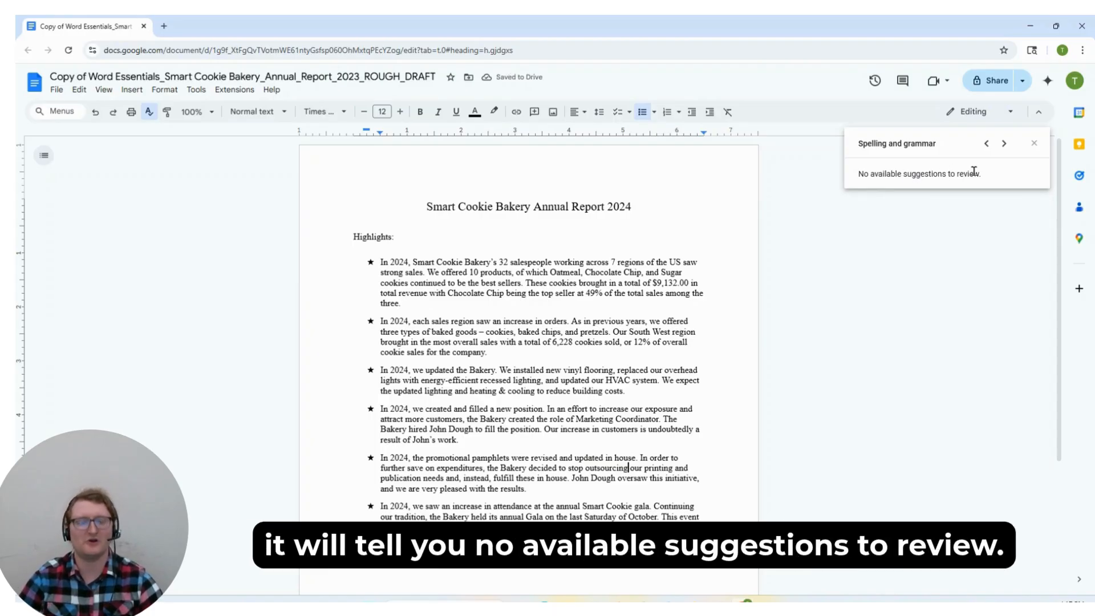
left_click(1033, 144)
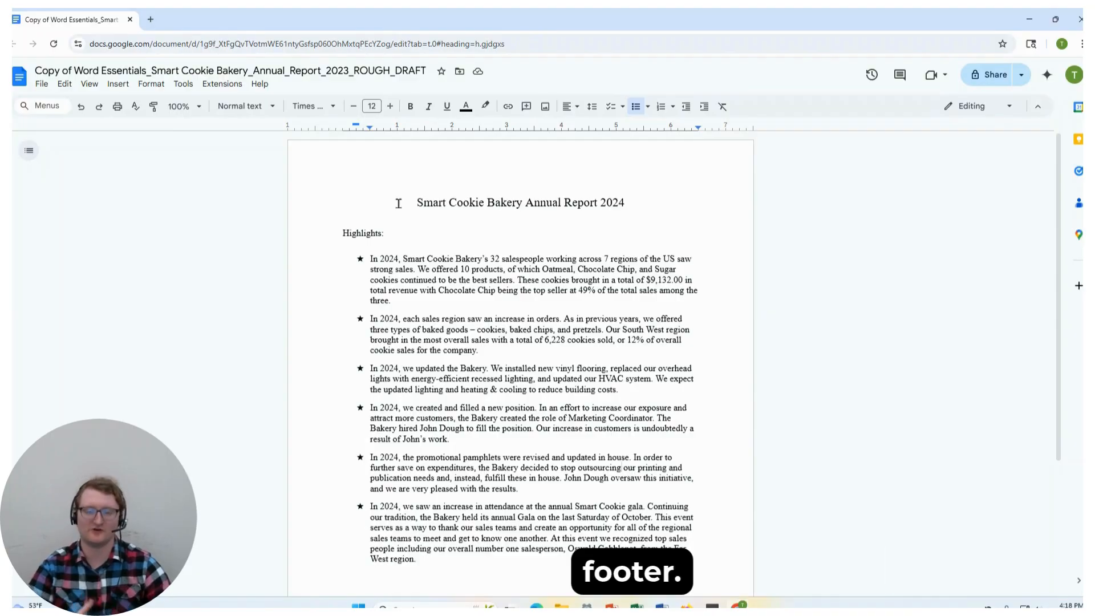
Step: Insert a header in the document
left_click(116, 85)
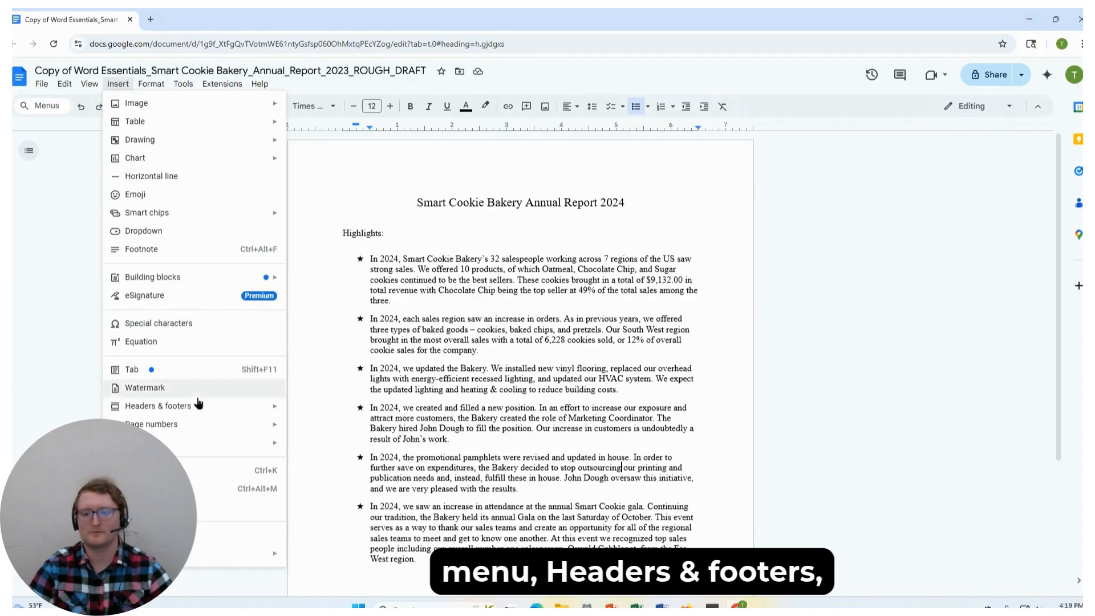
mouse_move(198, 408)
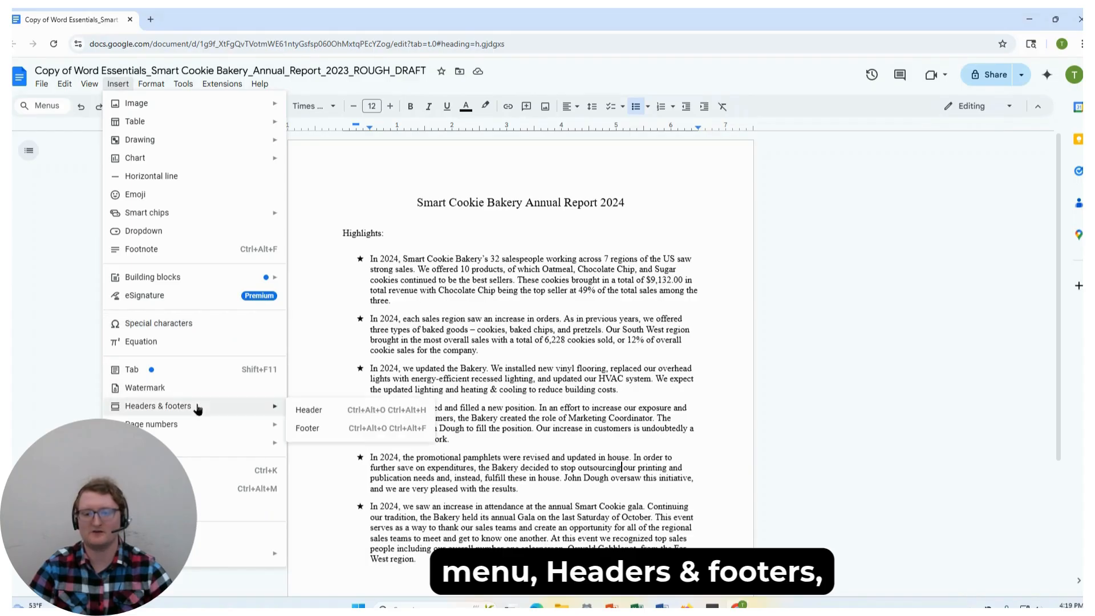
left_click(310, 411)
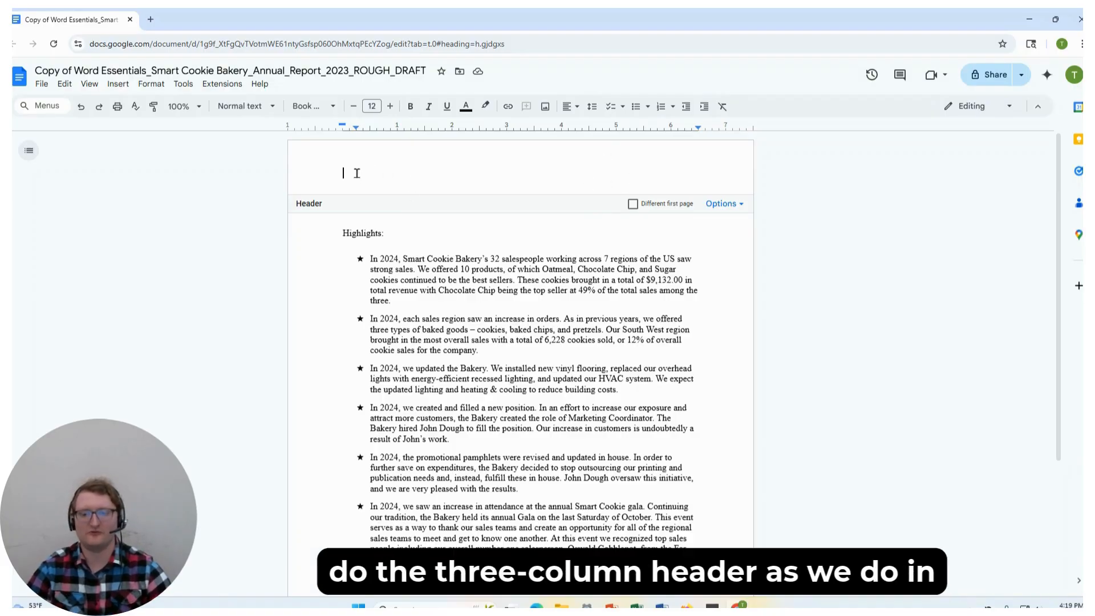
left_click(721, 205)
left_click(737, 223)
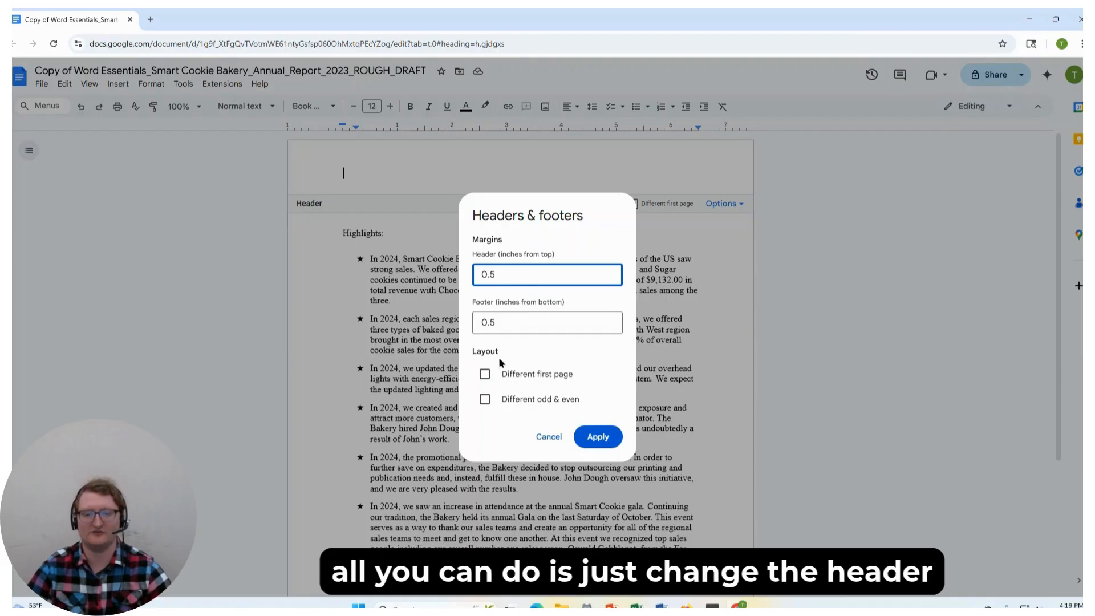
left_click(551, 438)
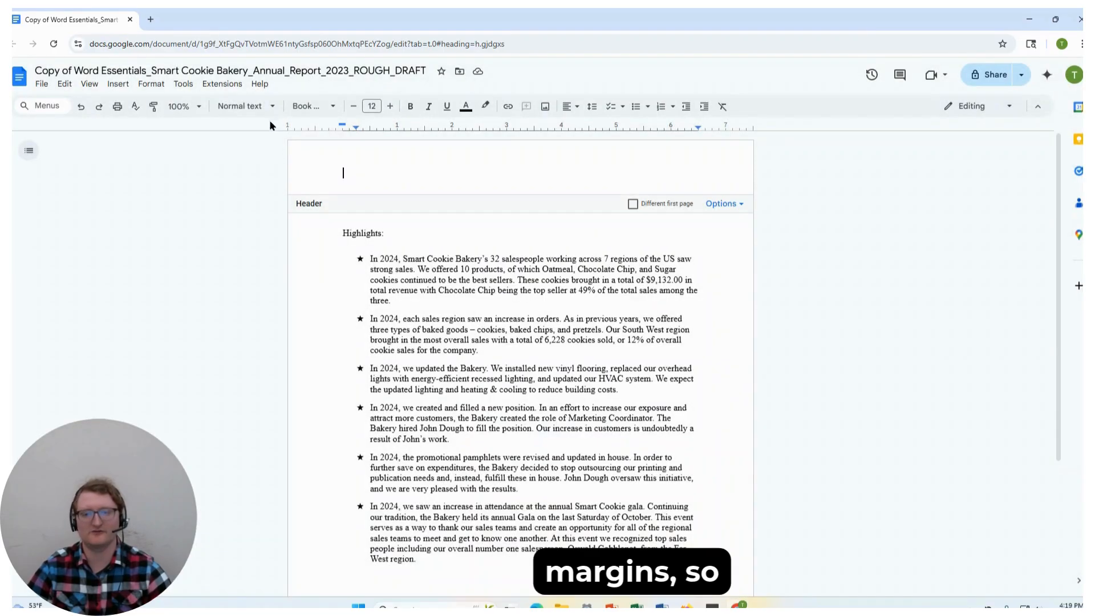
Step: Fill the header line with Technology Instructor, Google Docs and 05/21/2025, spaced apart to look like three columns
type("T")
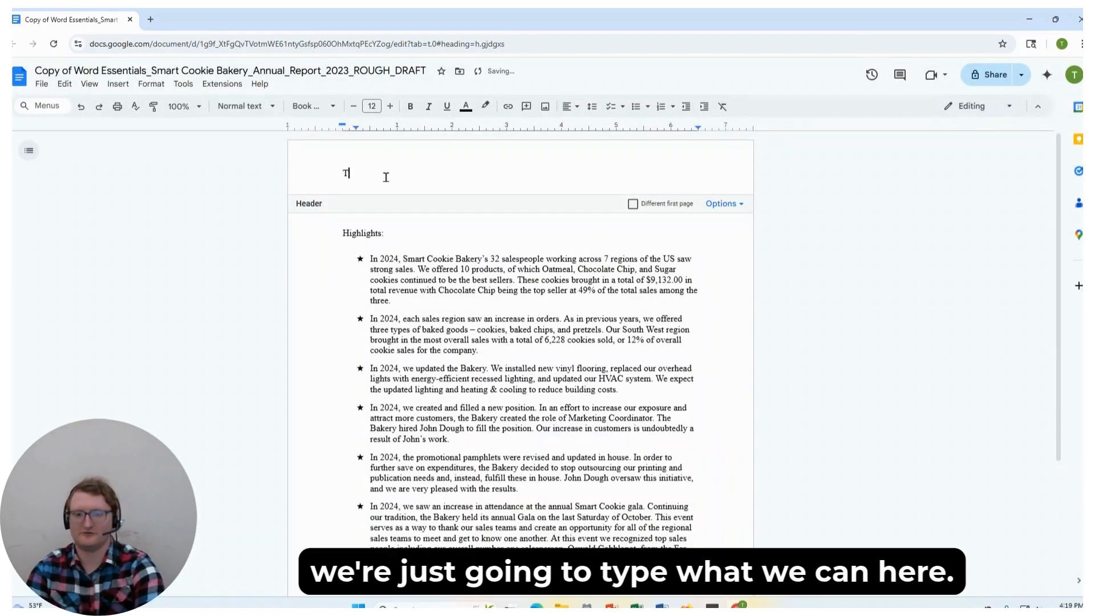
type("echnology")
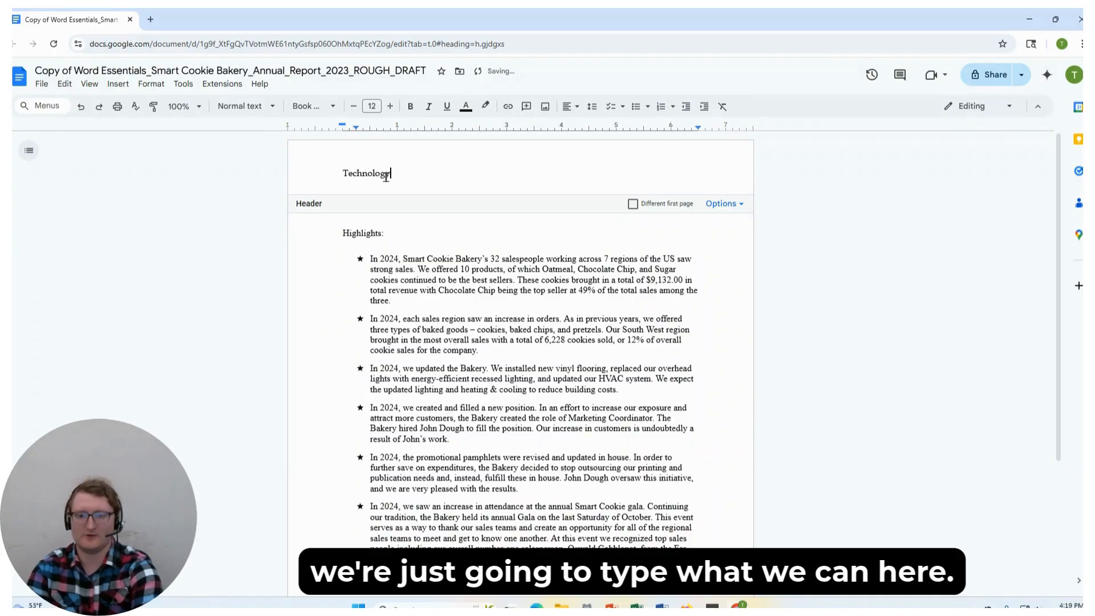
type(" Instructor")
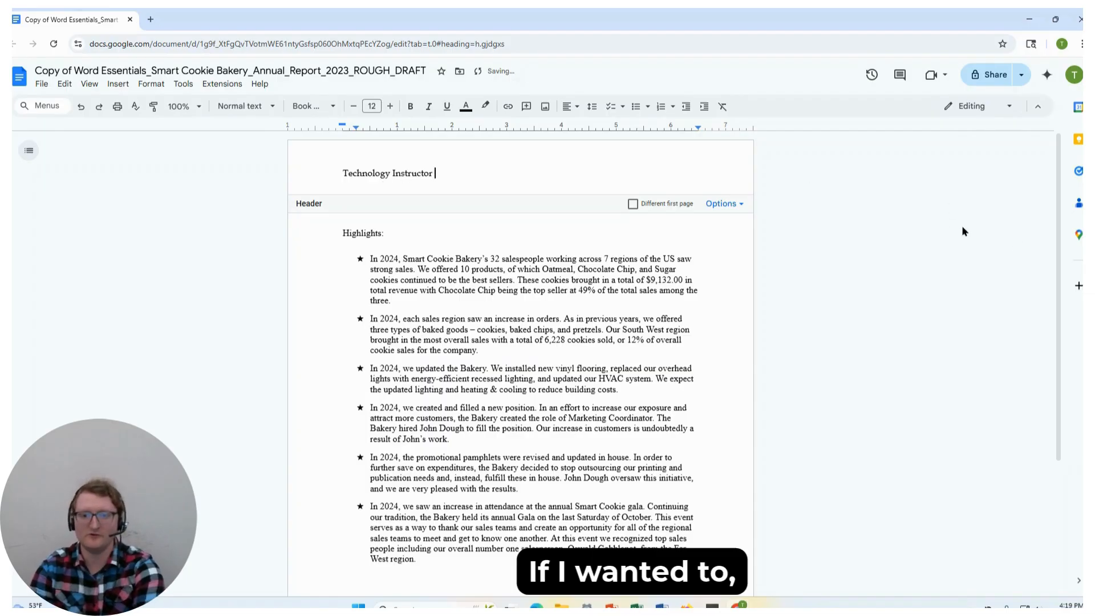
key("Tab")
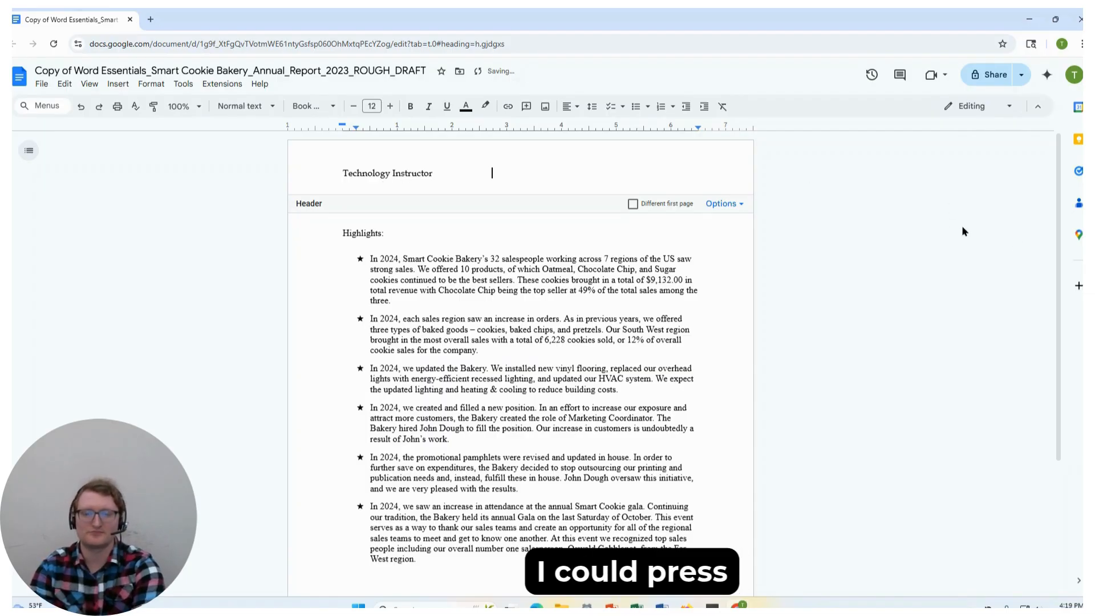
type("Go")
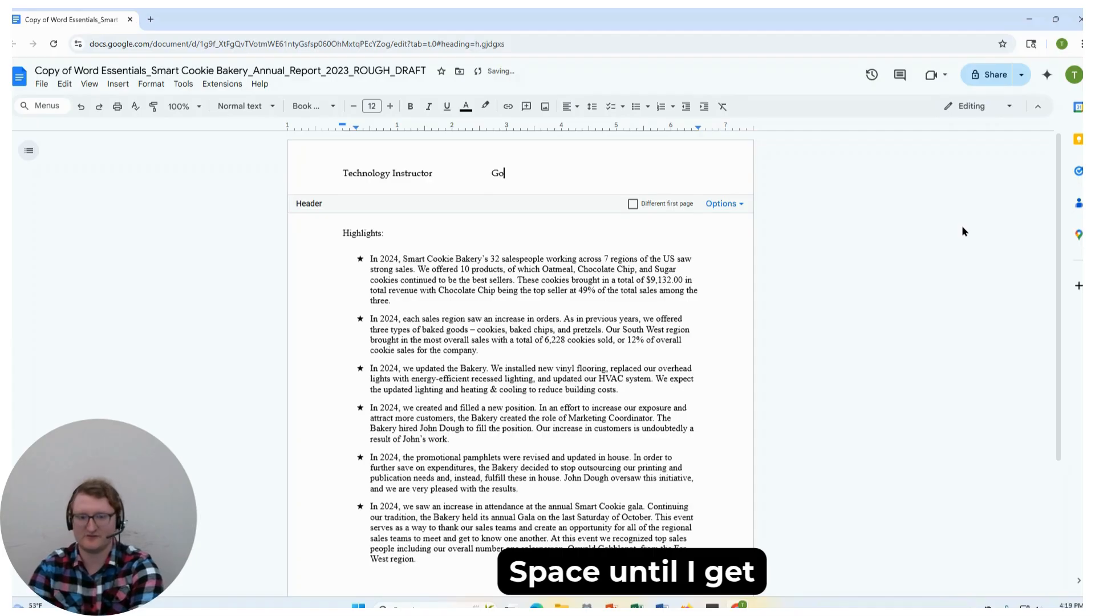
type("ogle Docs")
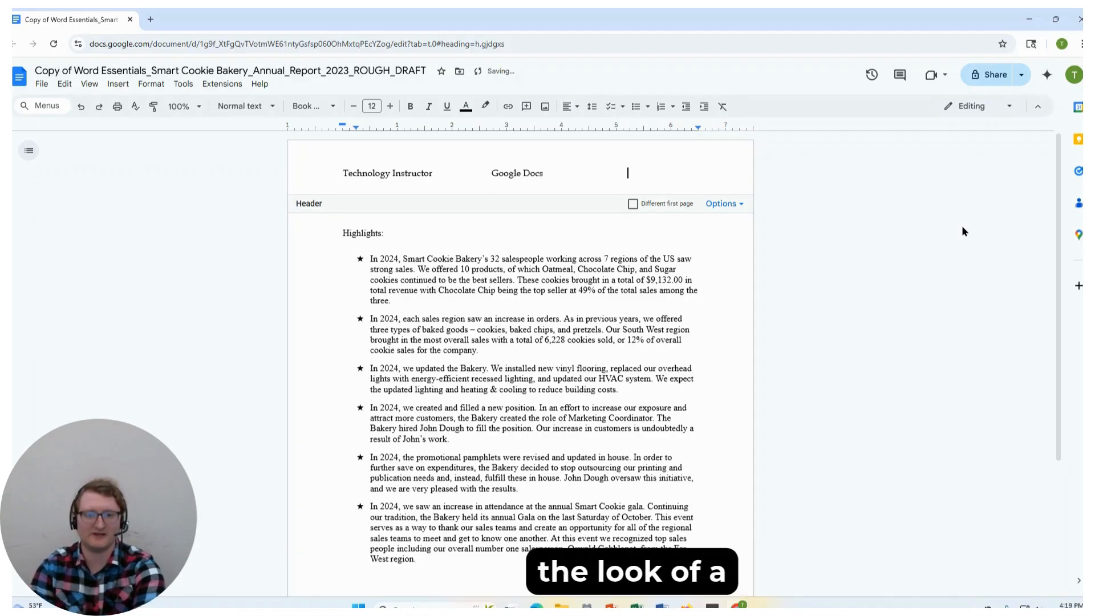
type("              05")
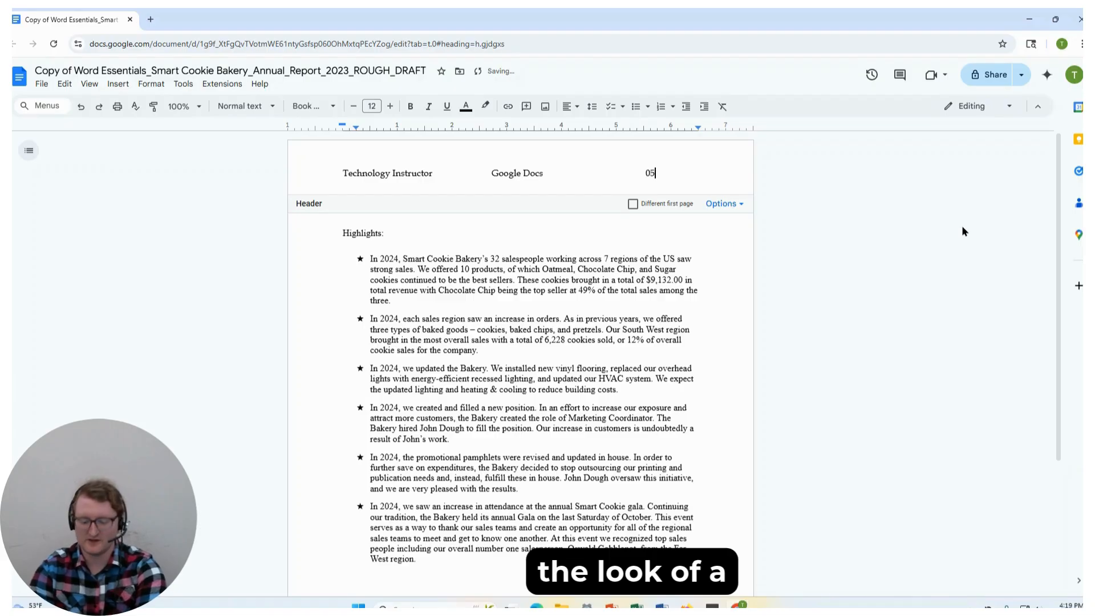
type("/21/2025")
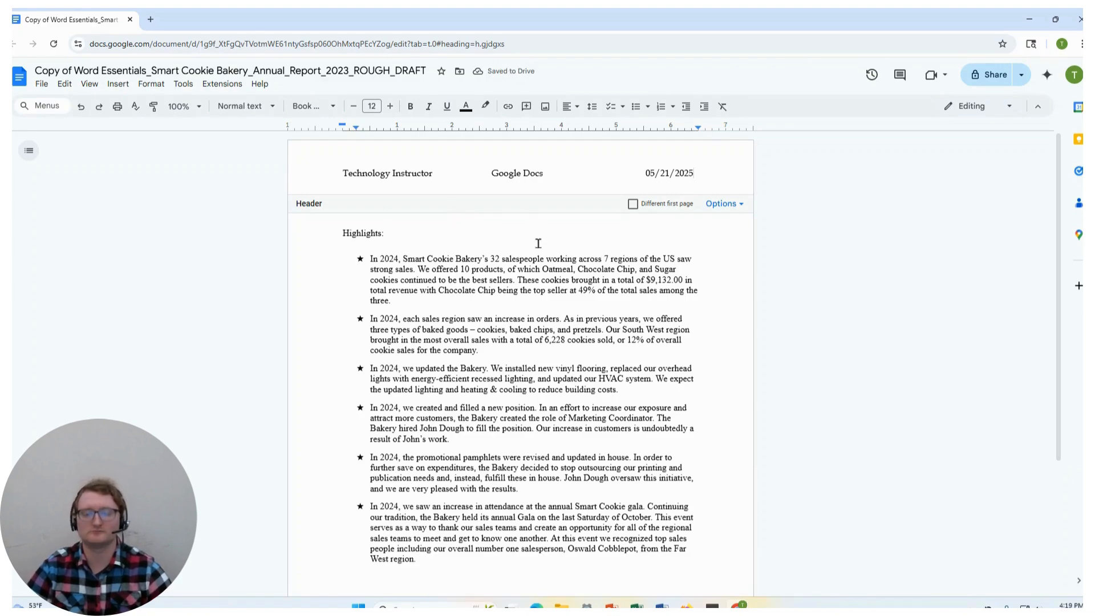
Step: Insert a footer with page numbers that start at 1 and show on the first page
left_click(115, 85)
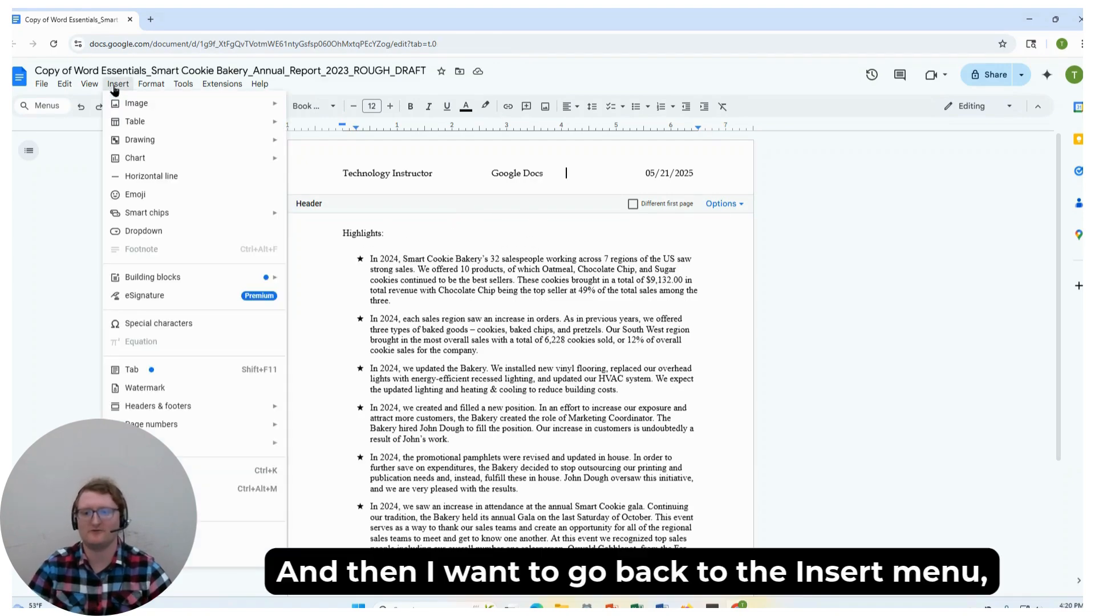
mouse_move(205, 407)
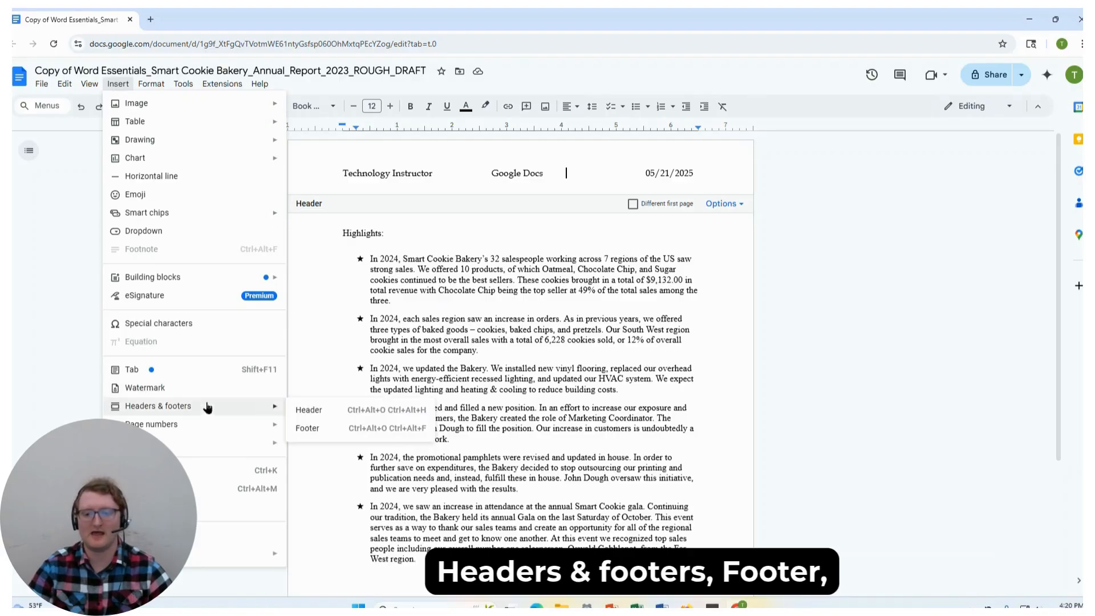
left_click(311, 428)
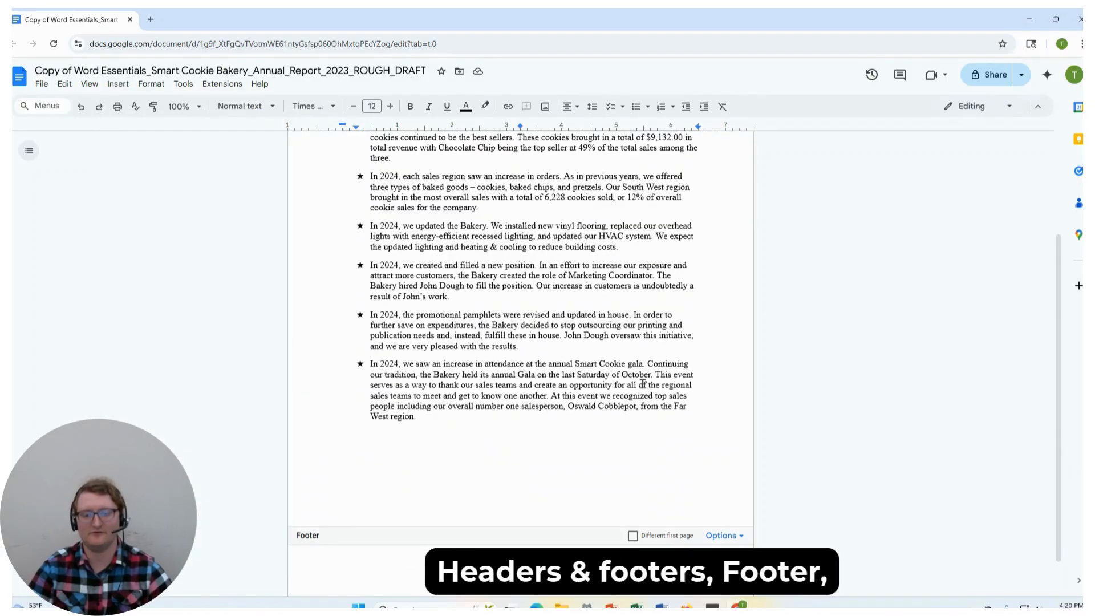
left_click(729, 540)
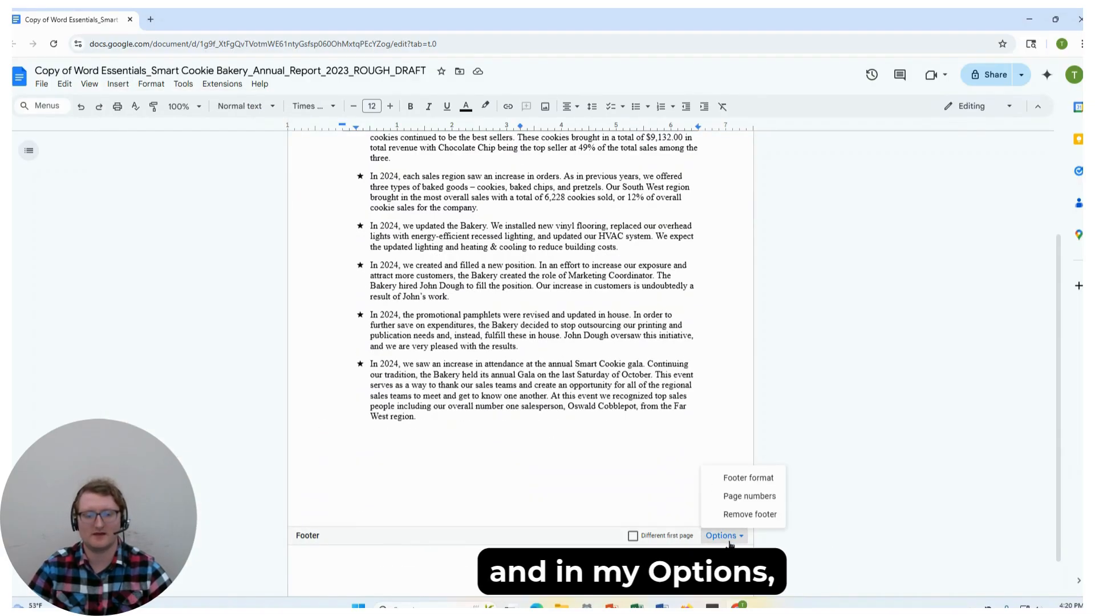
left_click(738, 500)
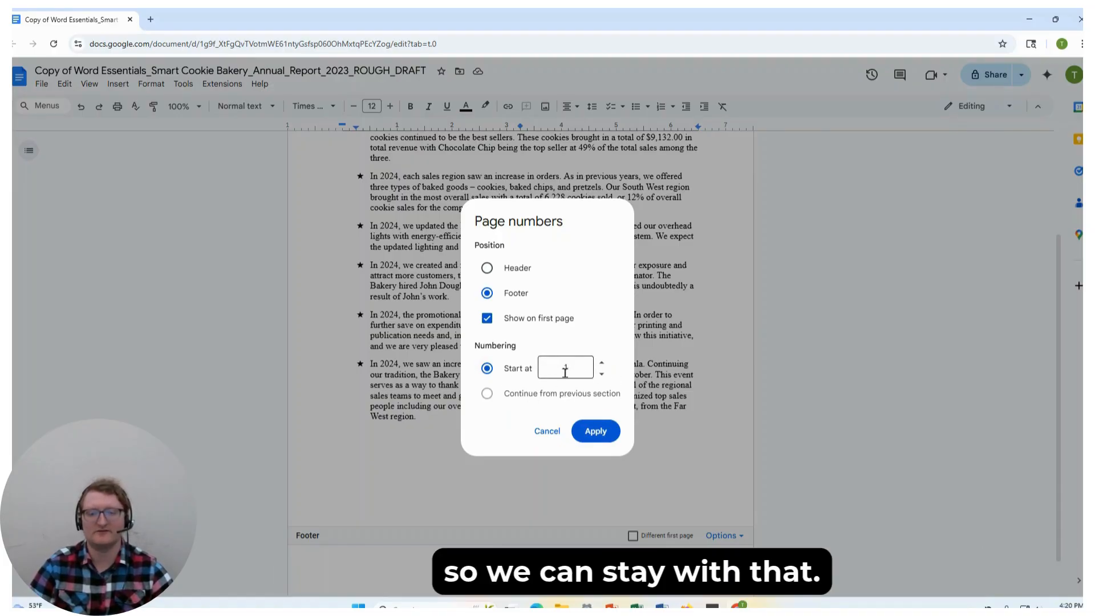
left_click(600, 438)
scroll(645, 439, "down", 1)
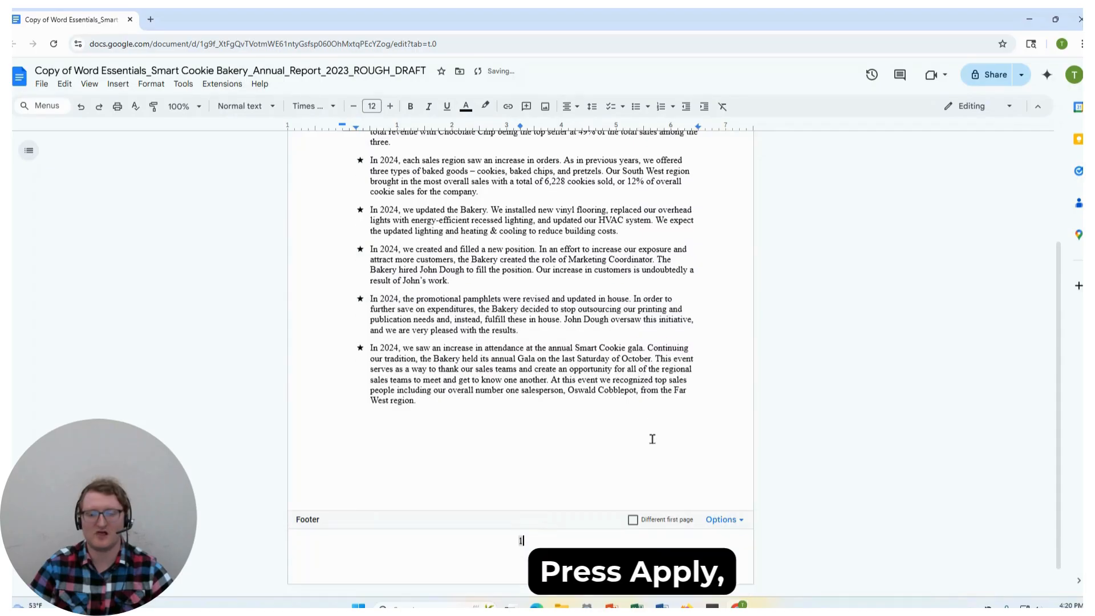